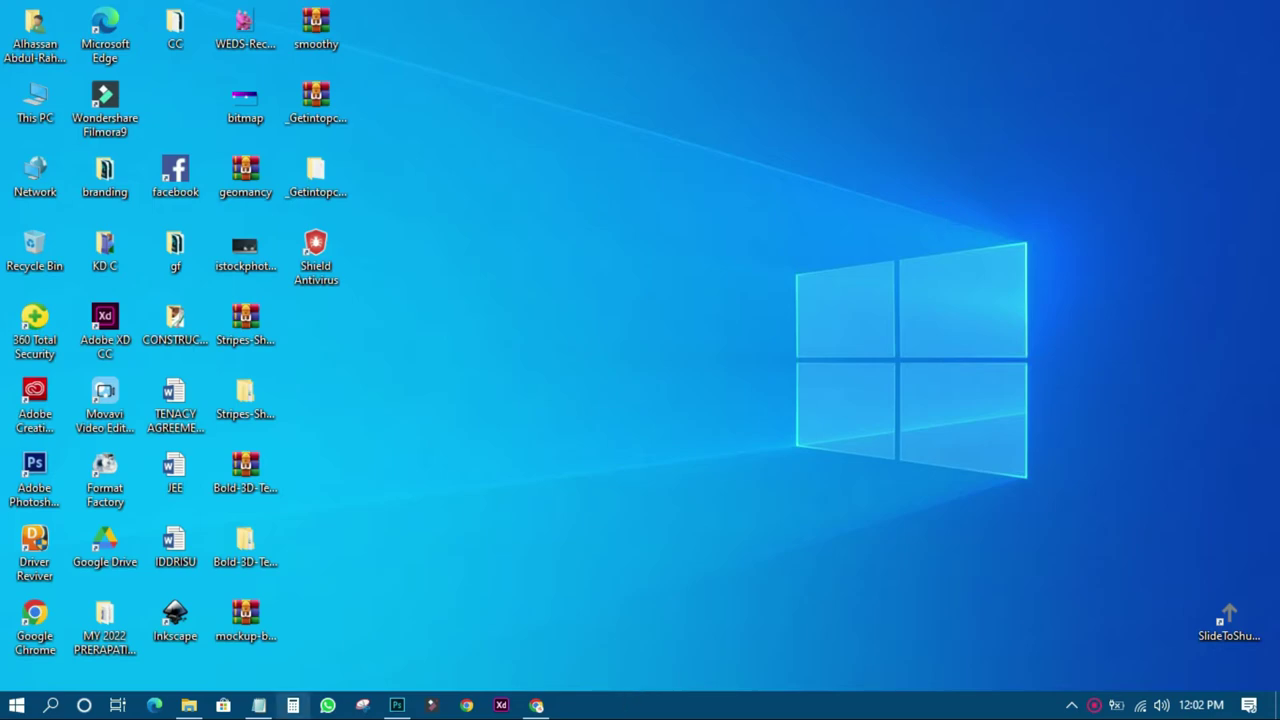
Switch to Photoshop and create a new document with the Default Photoshop Size preset, 7 by 5 inches at 300 pixels/inch.
click(396, 705)
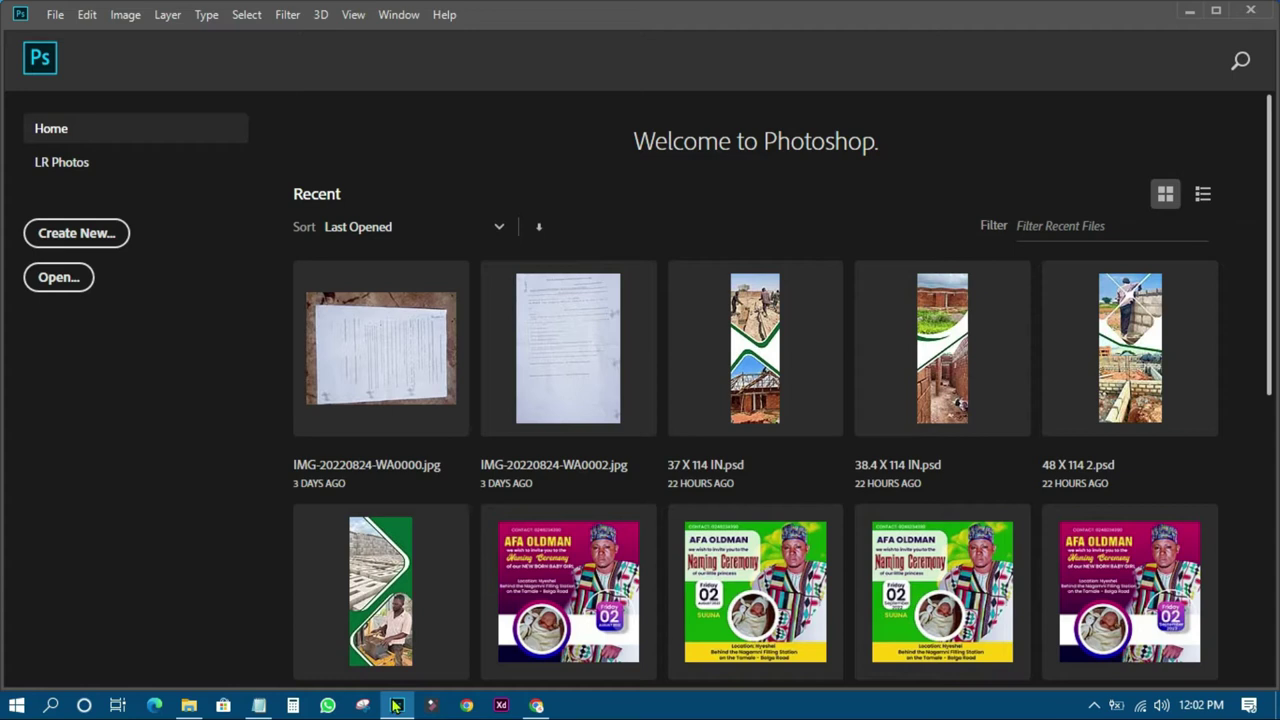
click(102, 232)
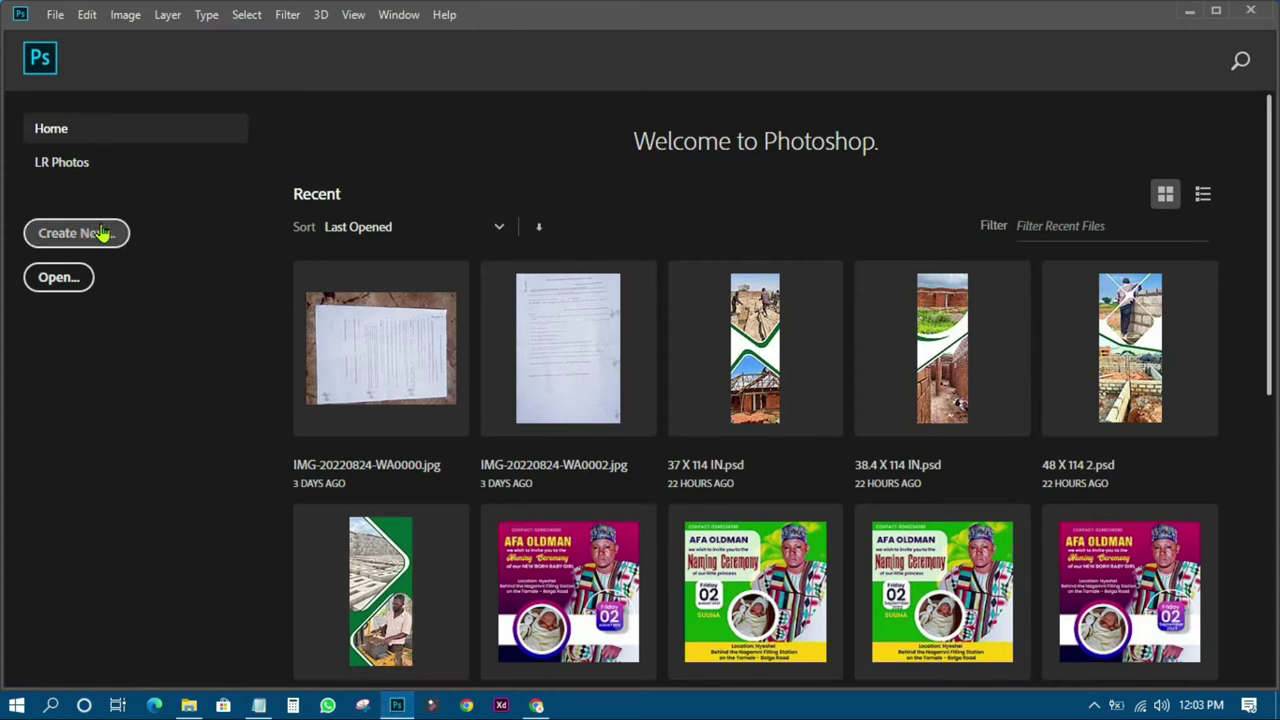
click(103, 234)
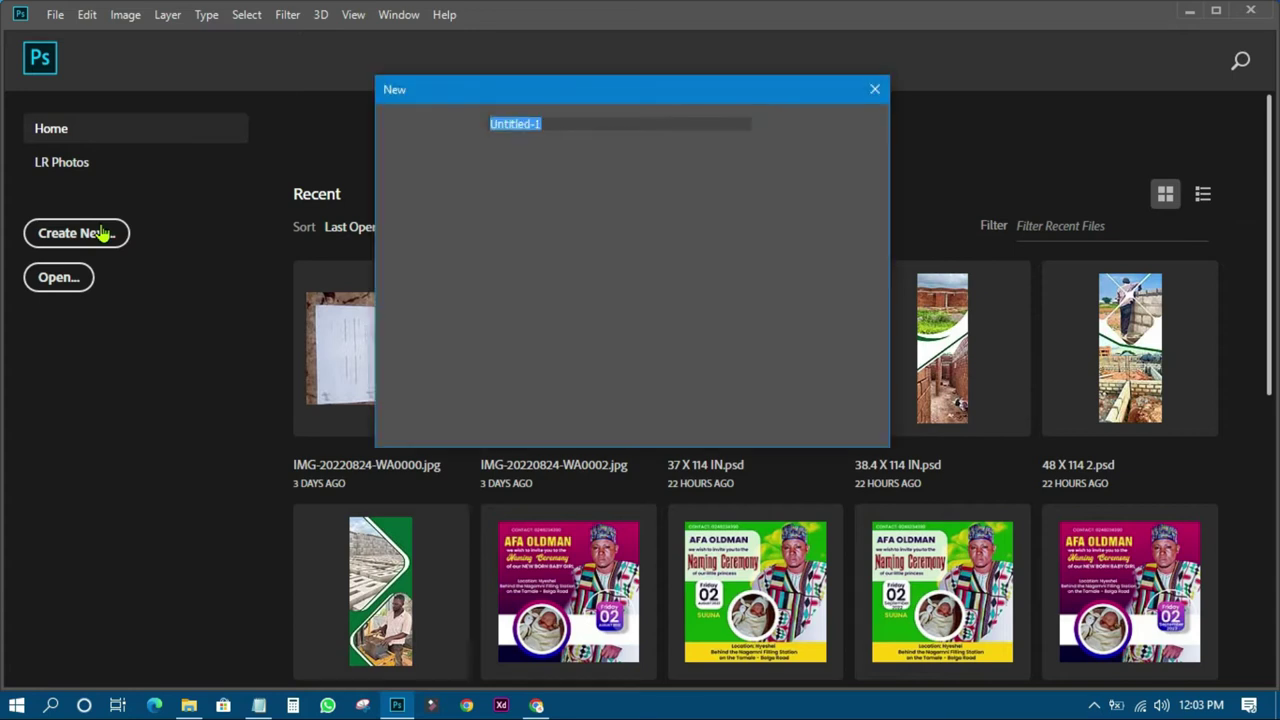
click(583, 150)
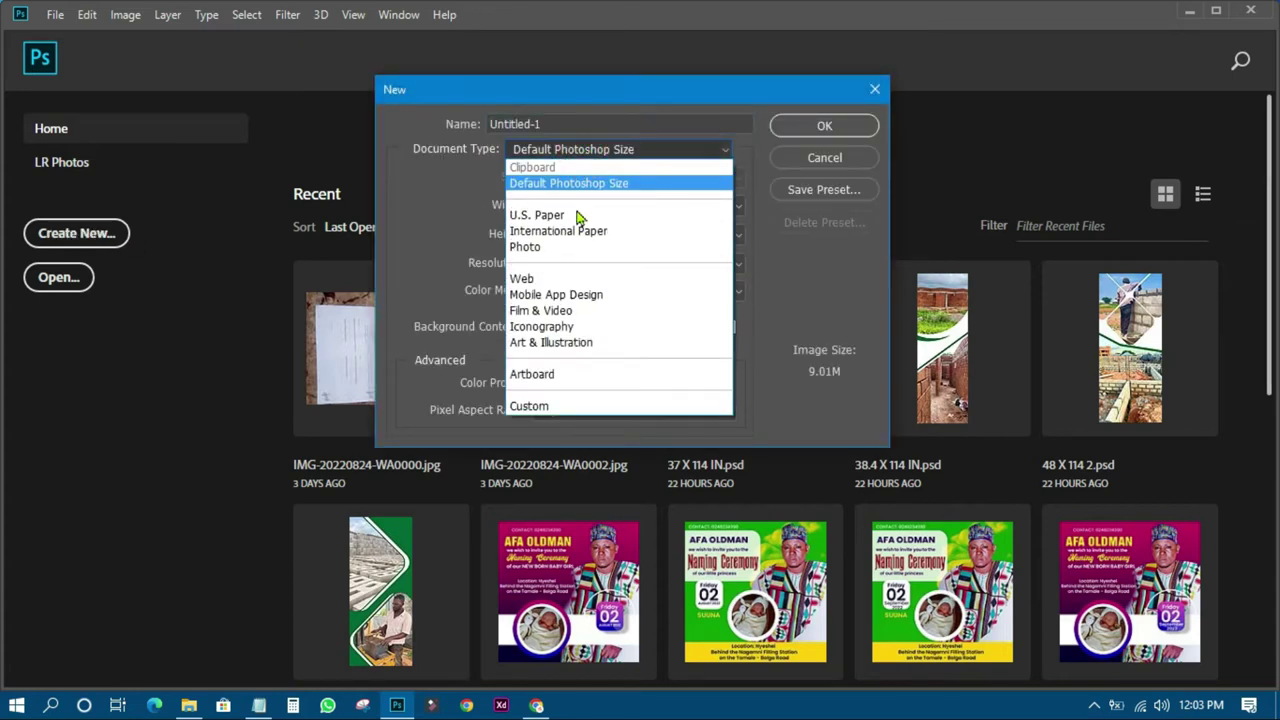
click(560, 179)
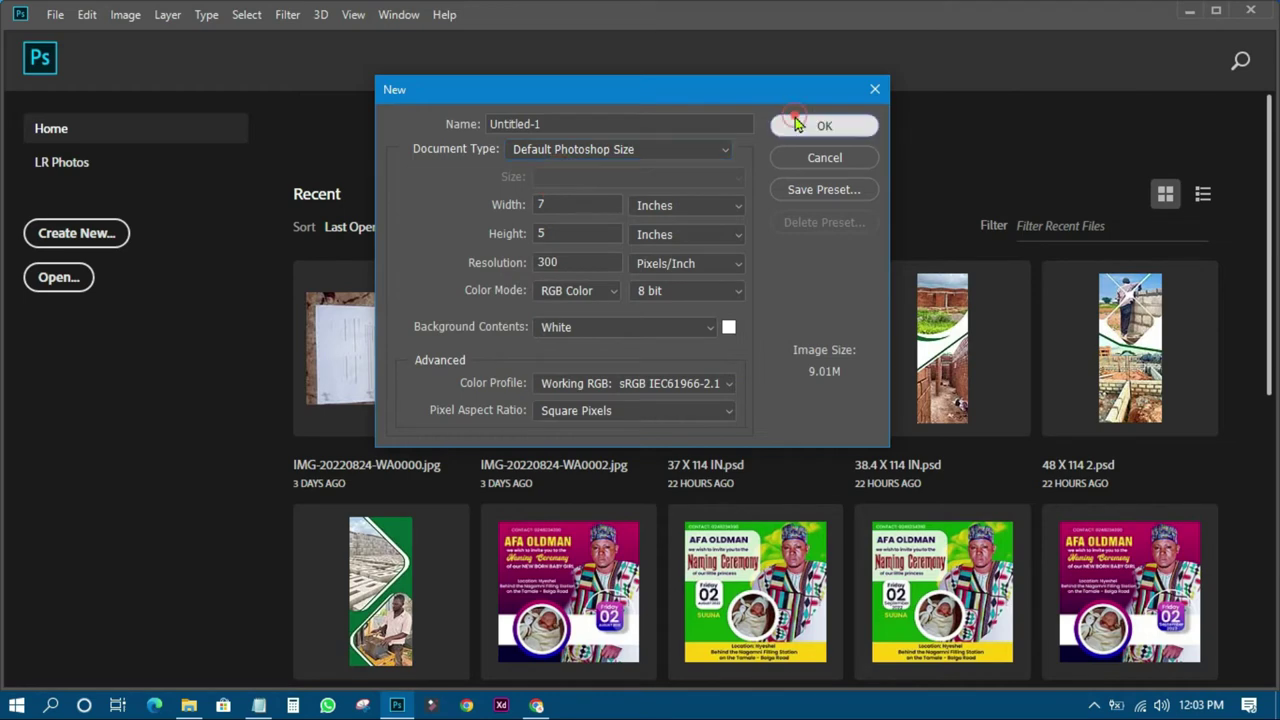
click(785, 126)
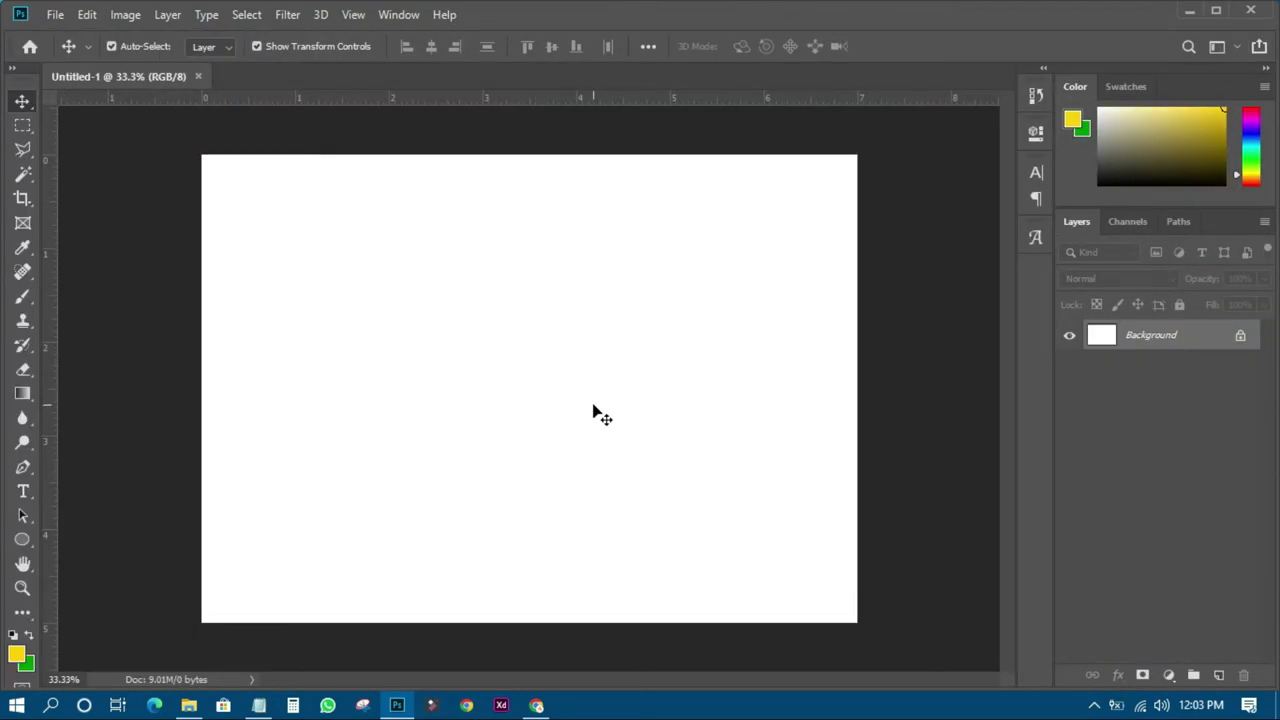
Unlock the Background layer and give it a Color Overlay in dark purple, hex 7c00aa.
click(1241, 339)
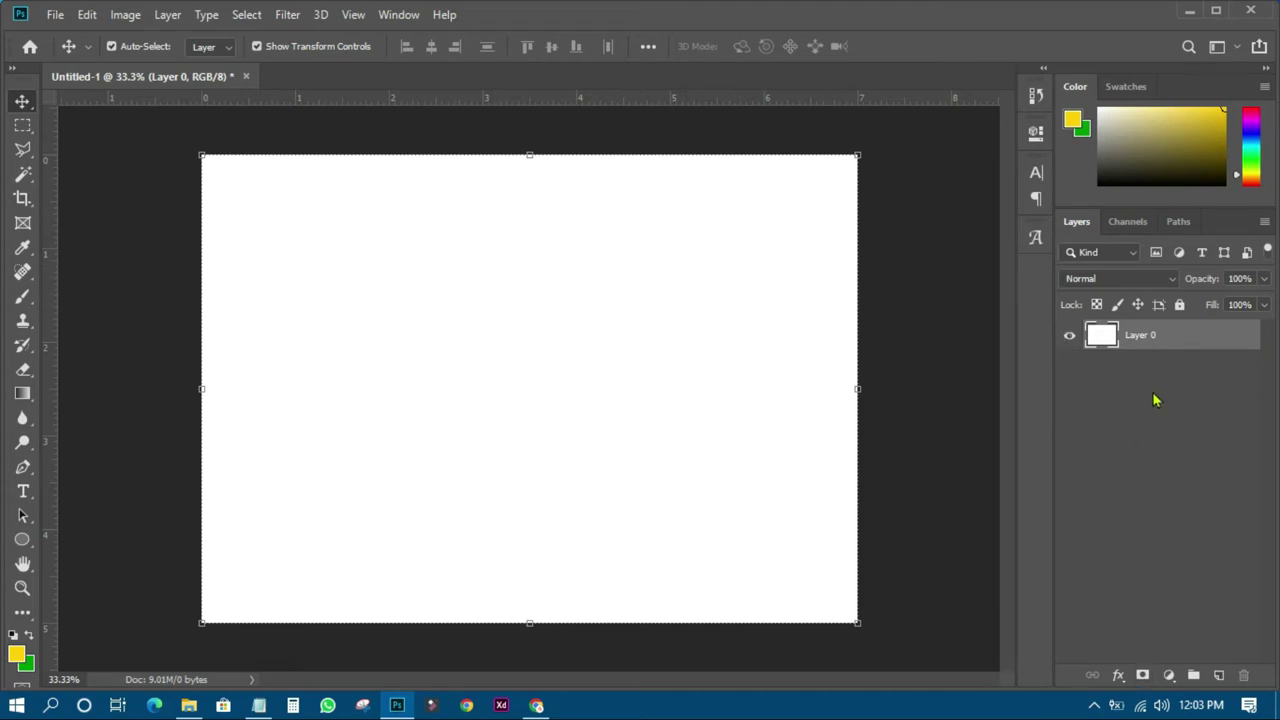
click(1118, 678)
click(1155, 603)
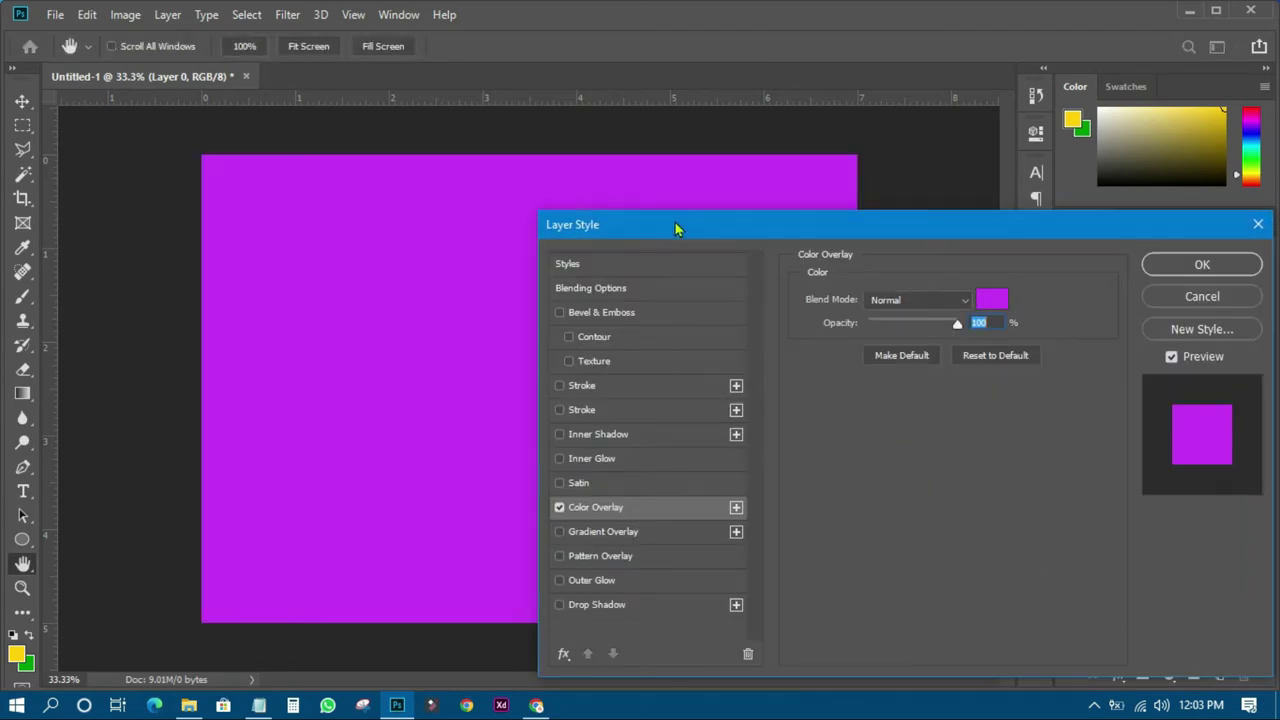
drag(675, 228, 897, 237)
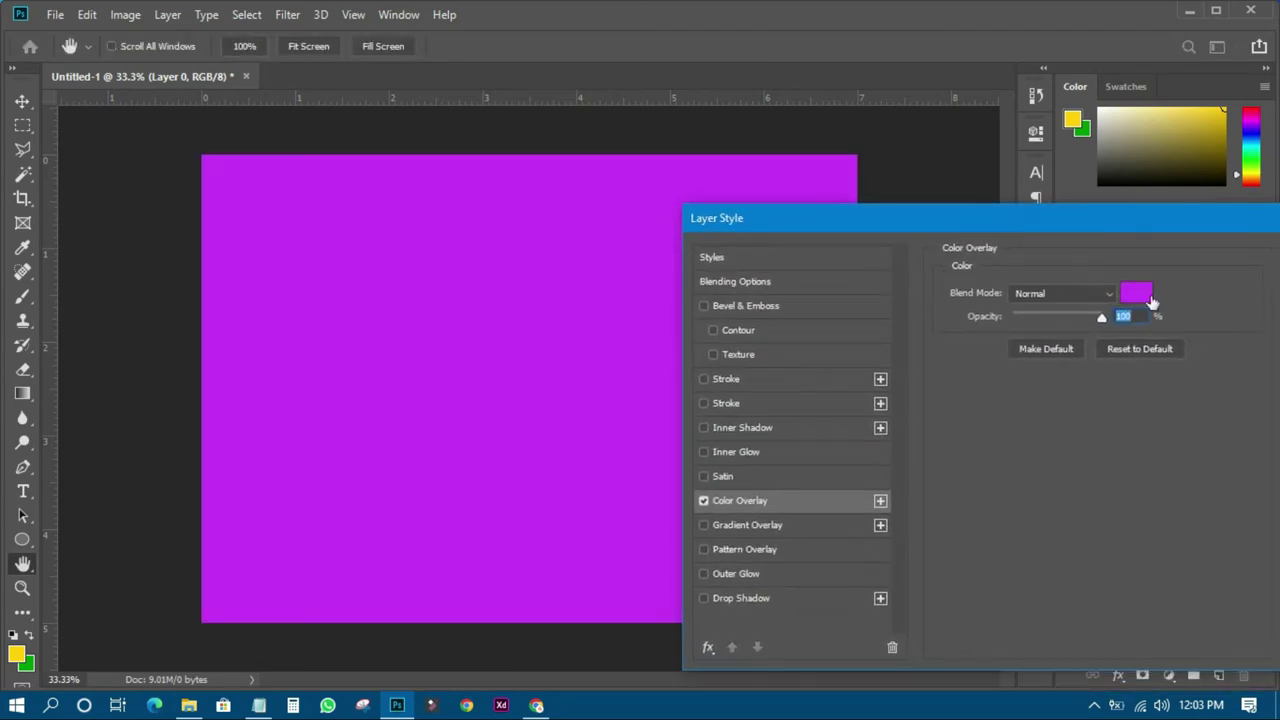
click(1150, 298)
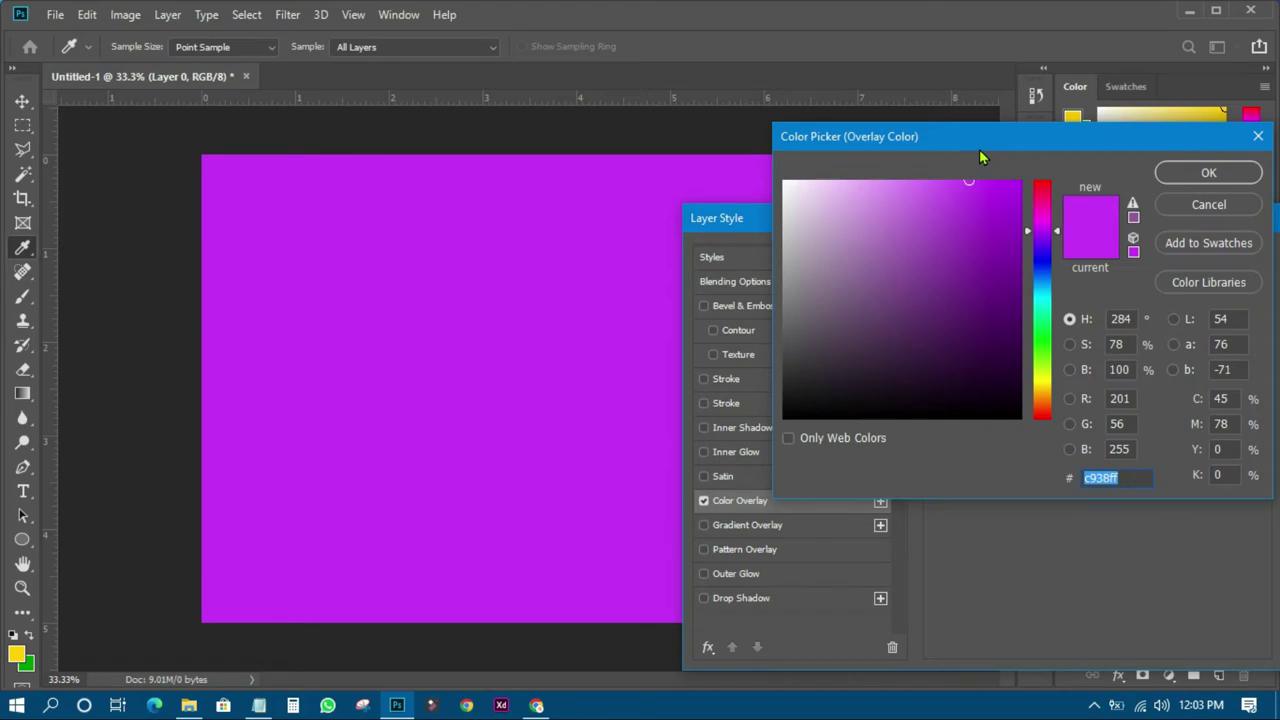
drag(979, 149, 854, 165)
drag(858, 261, 895, 243)
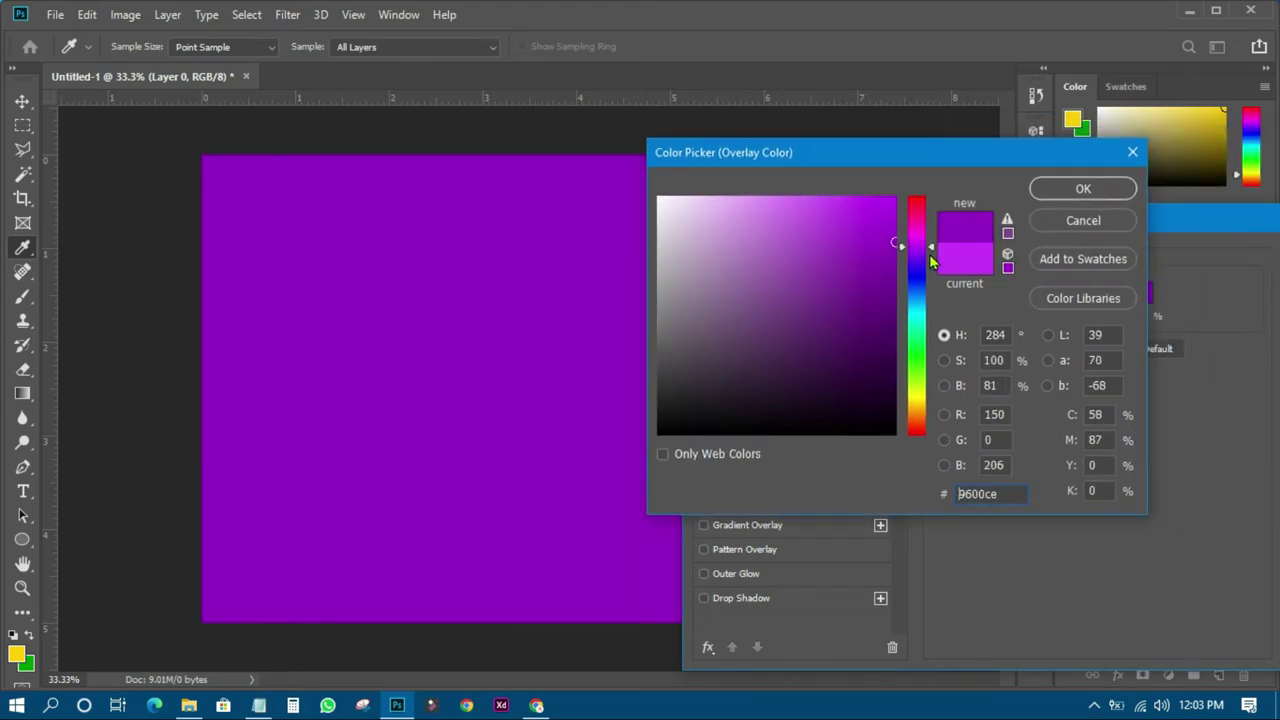
click(894, 276)
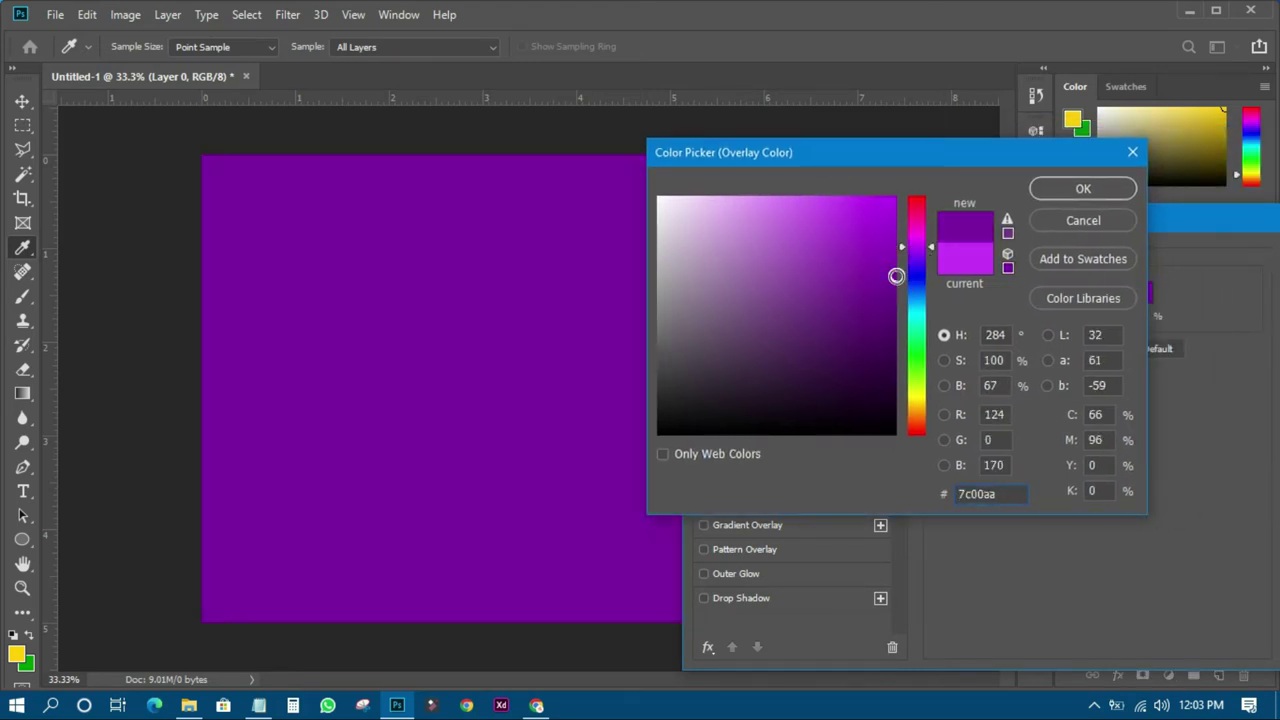
click(1087, 189)
drag(1198, 219, 748, 228)
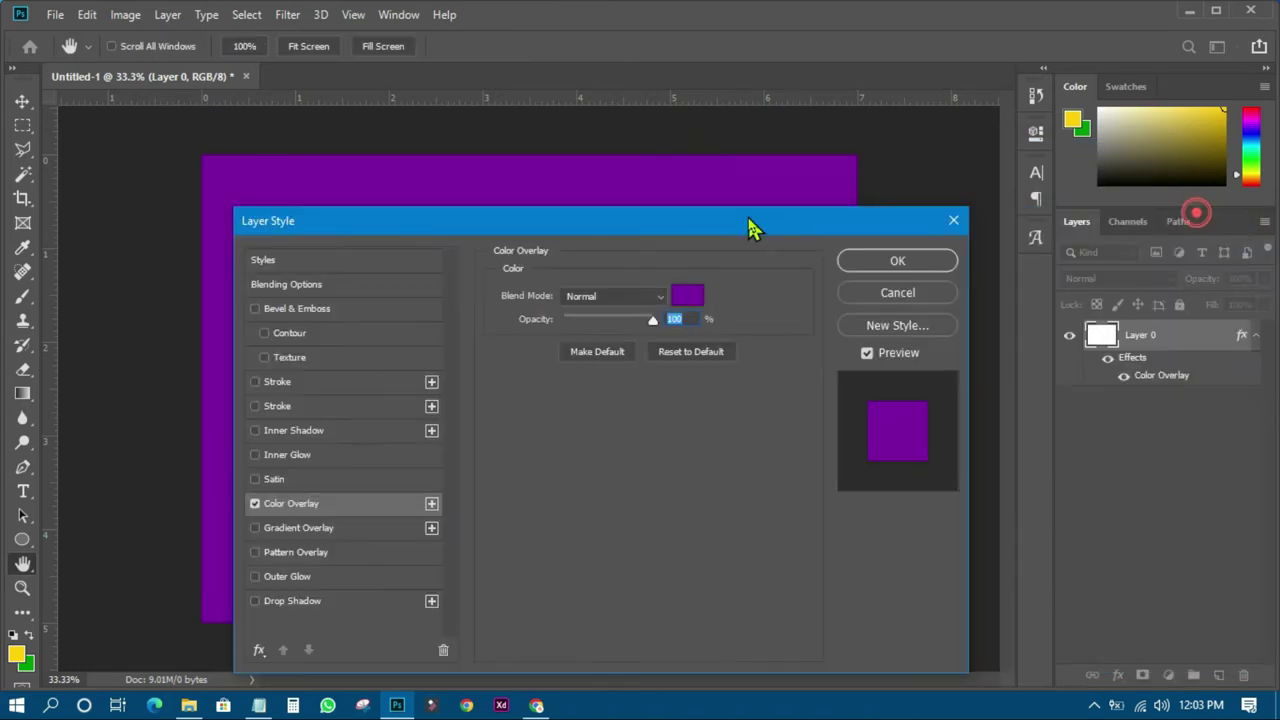
click(898, 261)
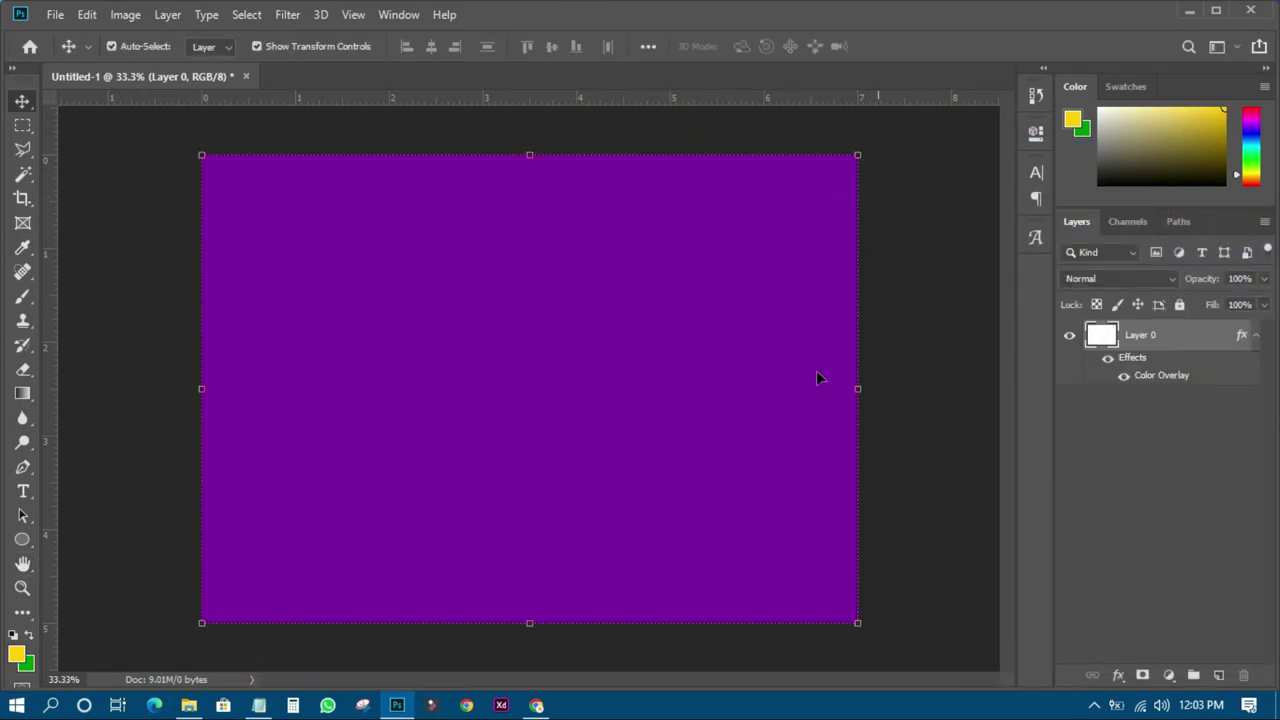
Add a horizontal text layer reading GRAPHICS on the purple canvas.
click(23, 491)
click(471, 378)
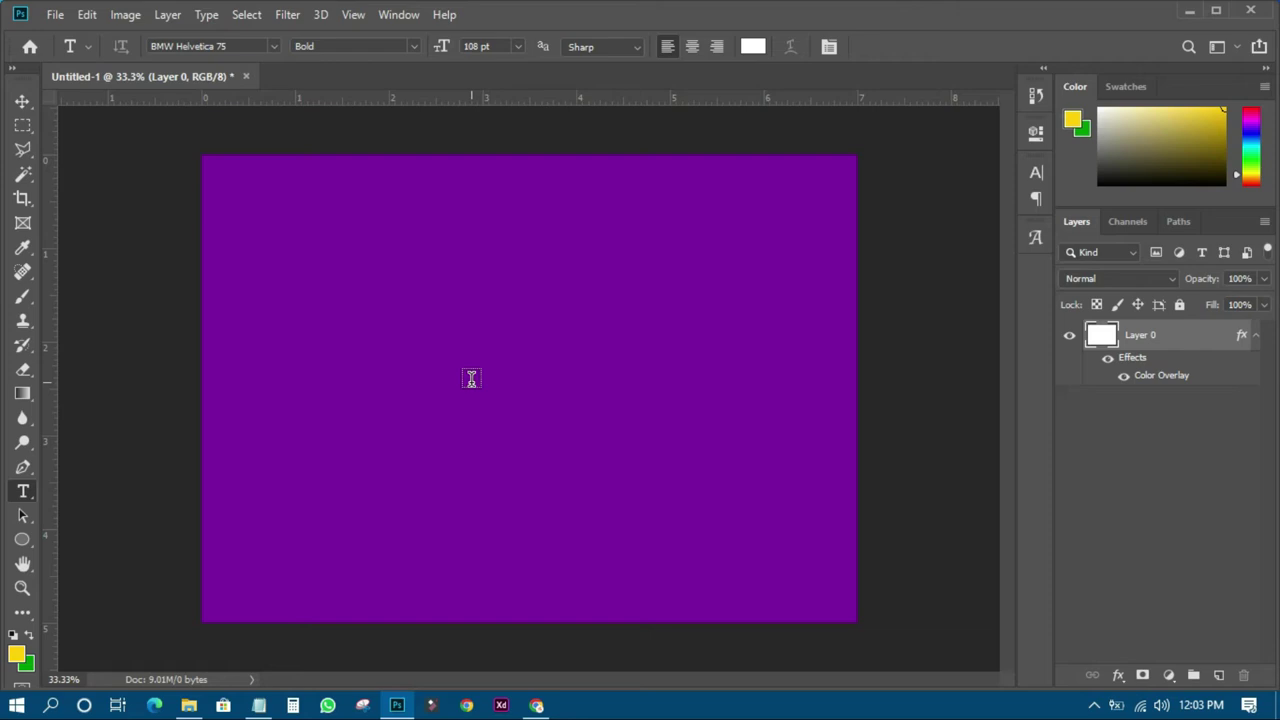
click(471, 378)
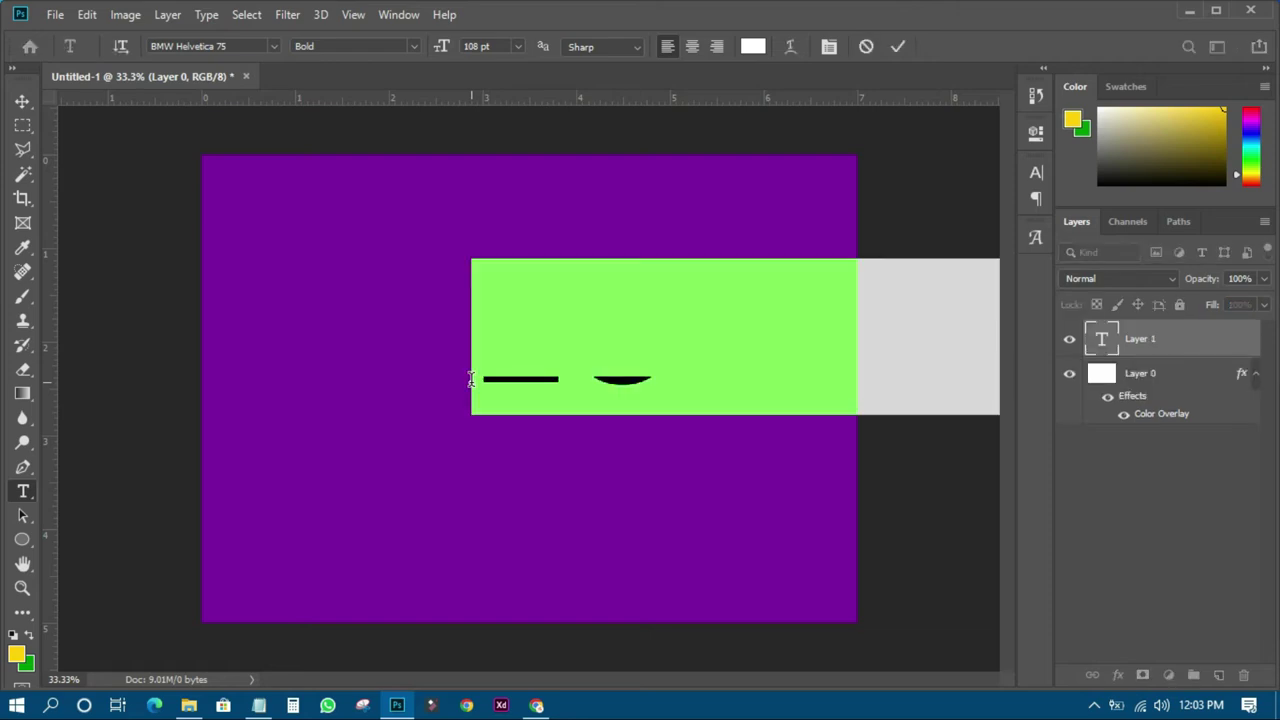
text(LORE)
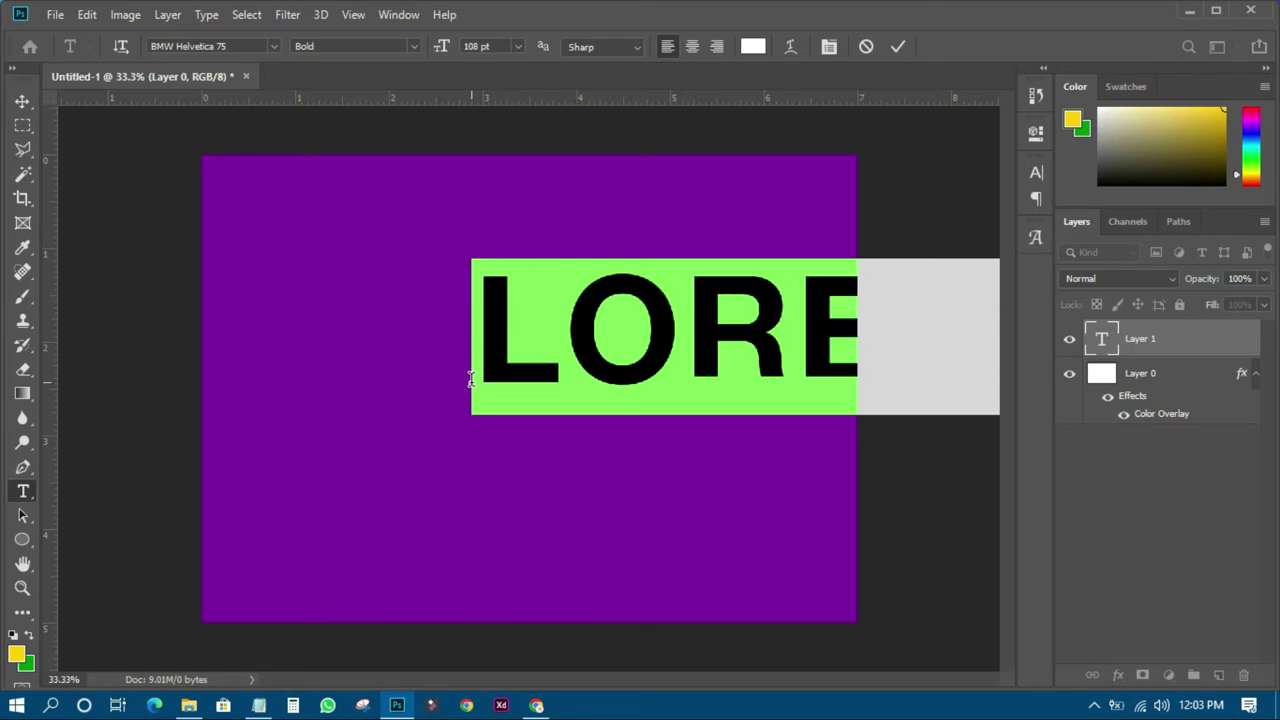
text(G)
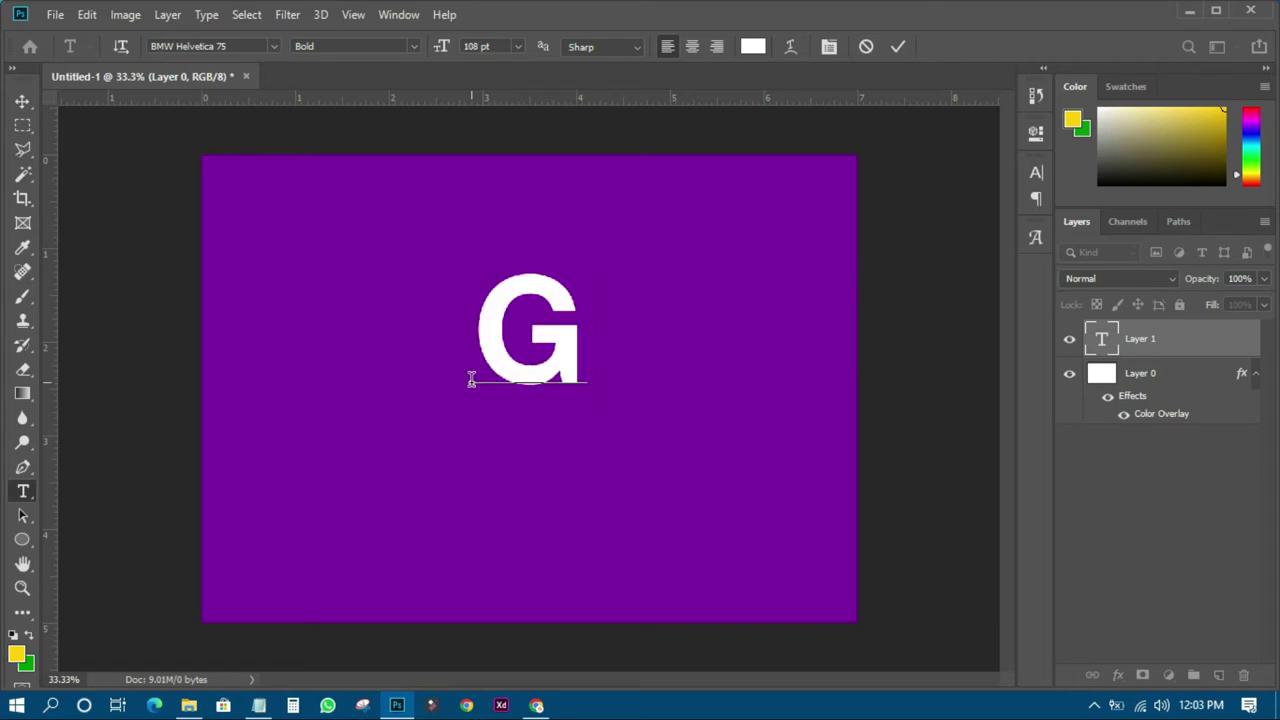
text(RA)
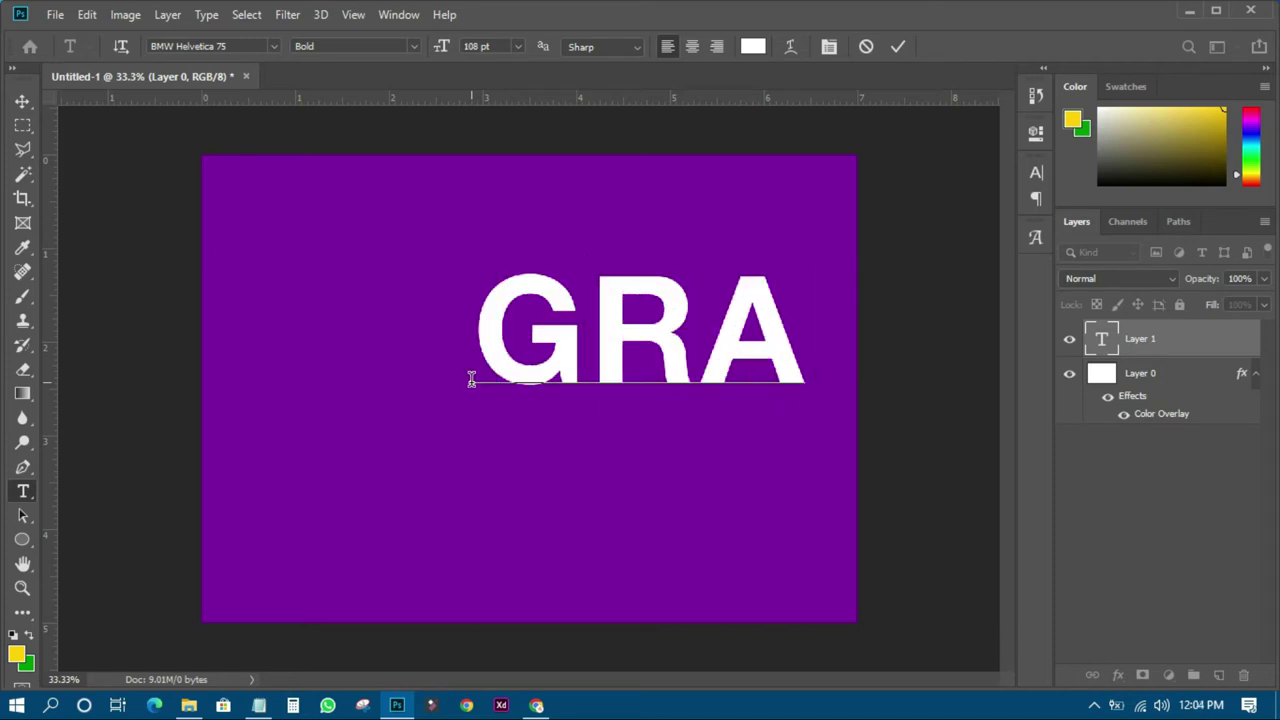
text(P)
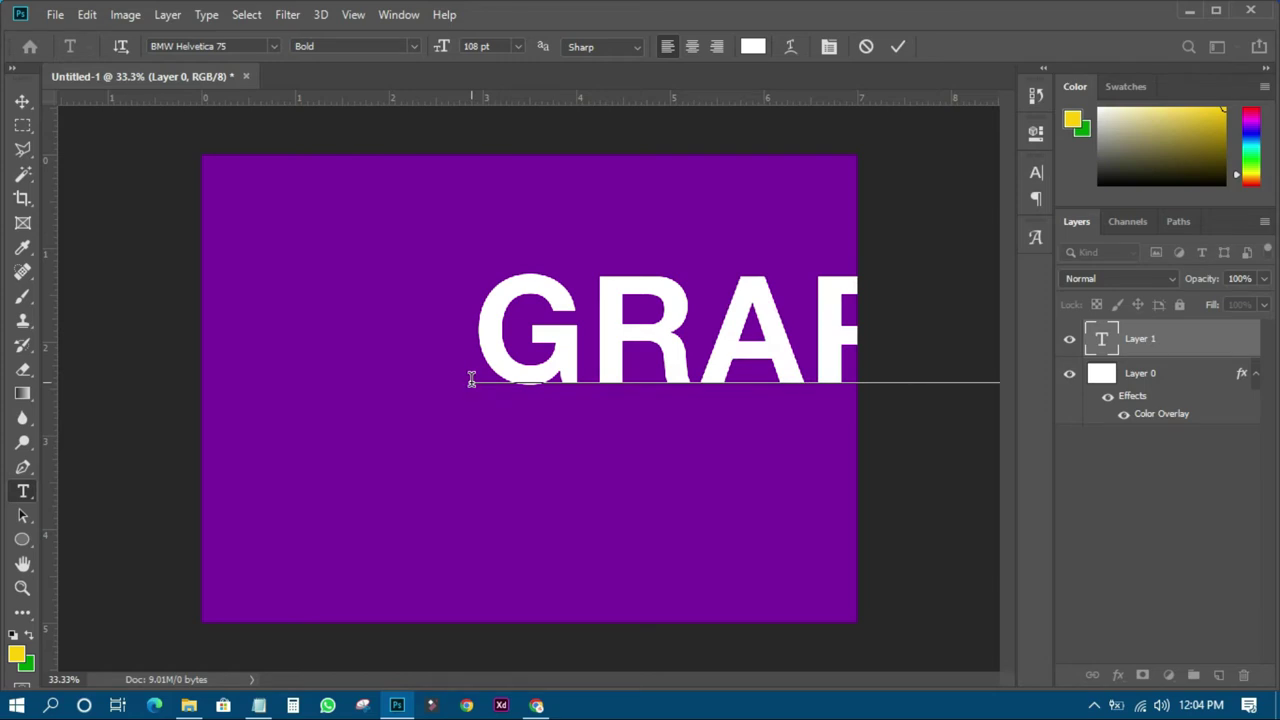
click(22, 101)
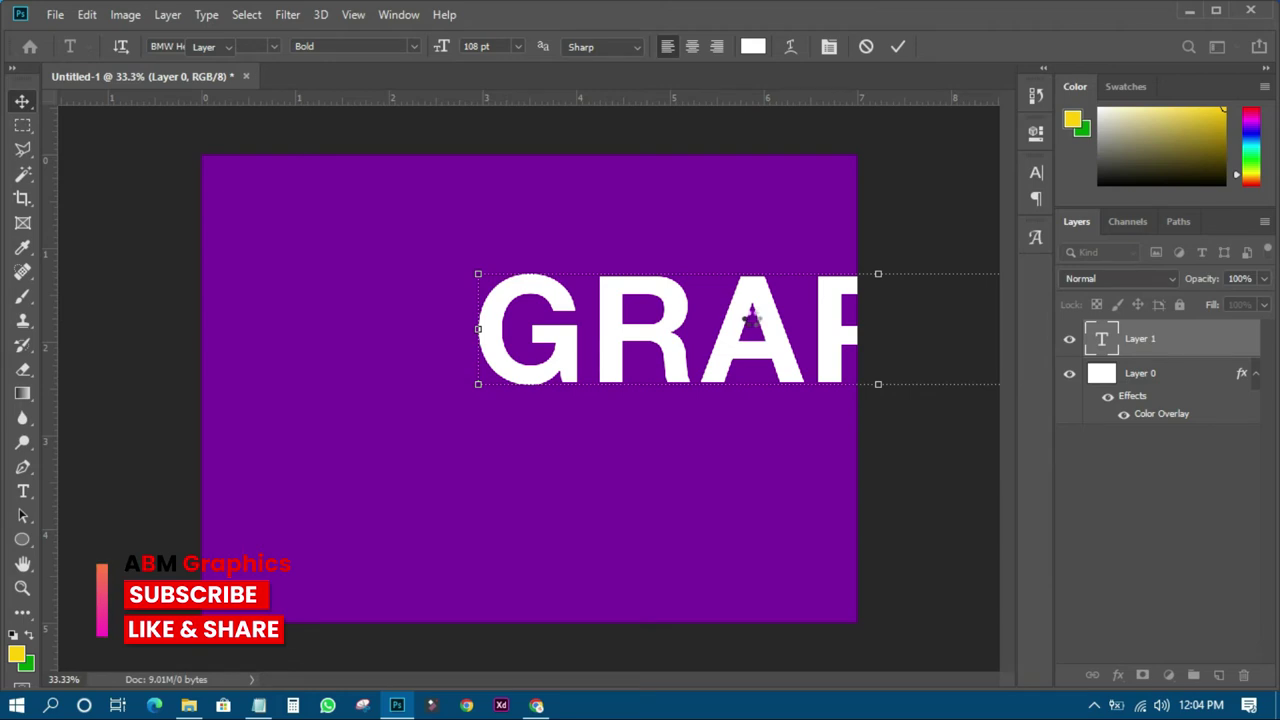
key(ctrl+Return)
key(v)
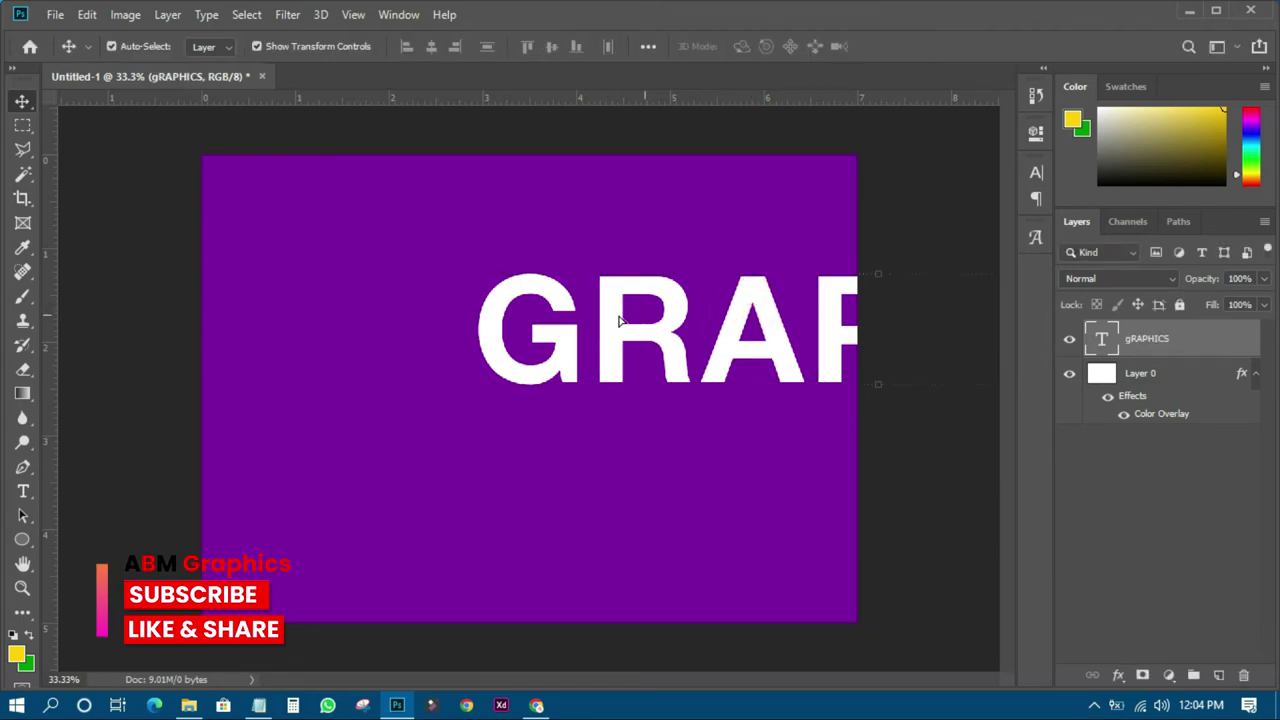
Set the GRAPHICS text size to 60 pt and move the word to the middle of the canvas.
drag(618, 320, 340, 352)
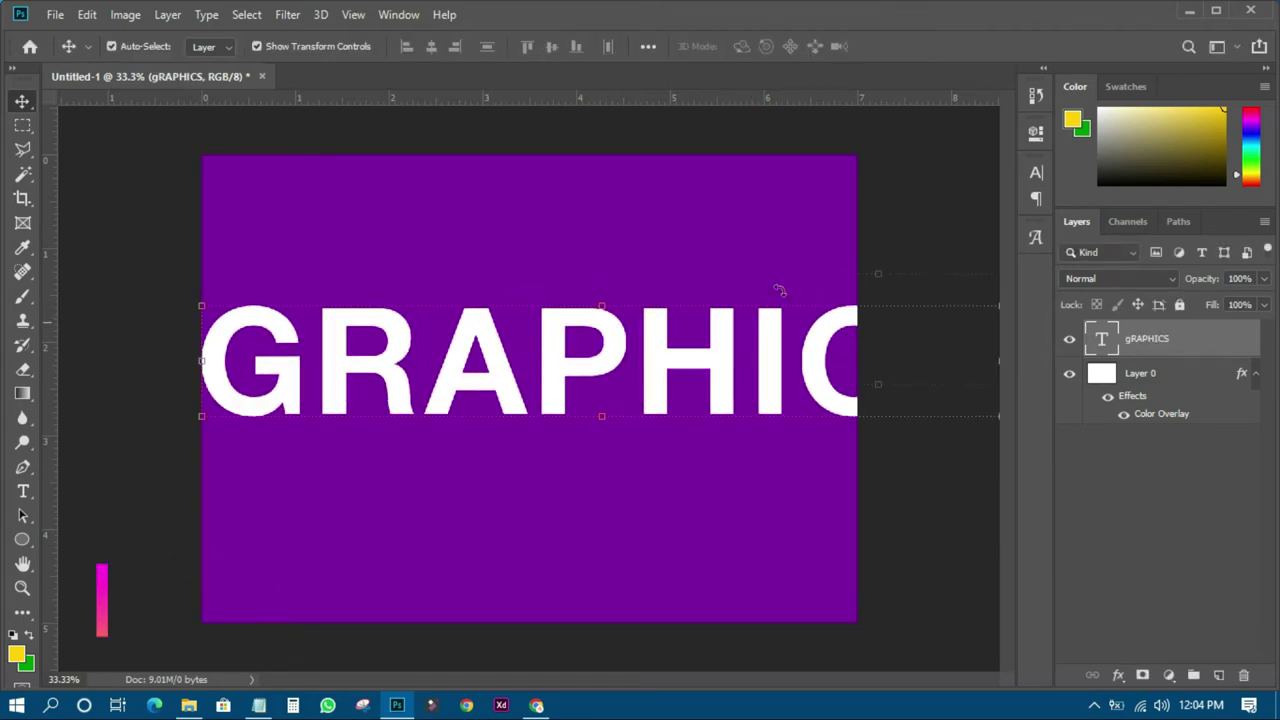
click(1036, 172)
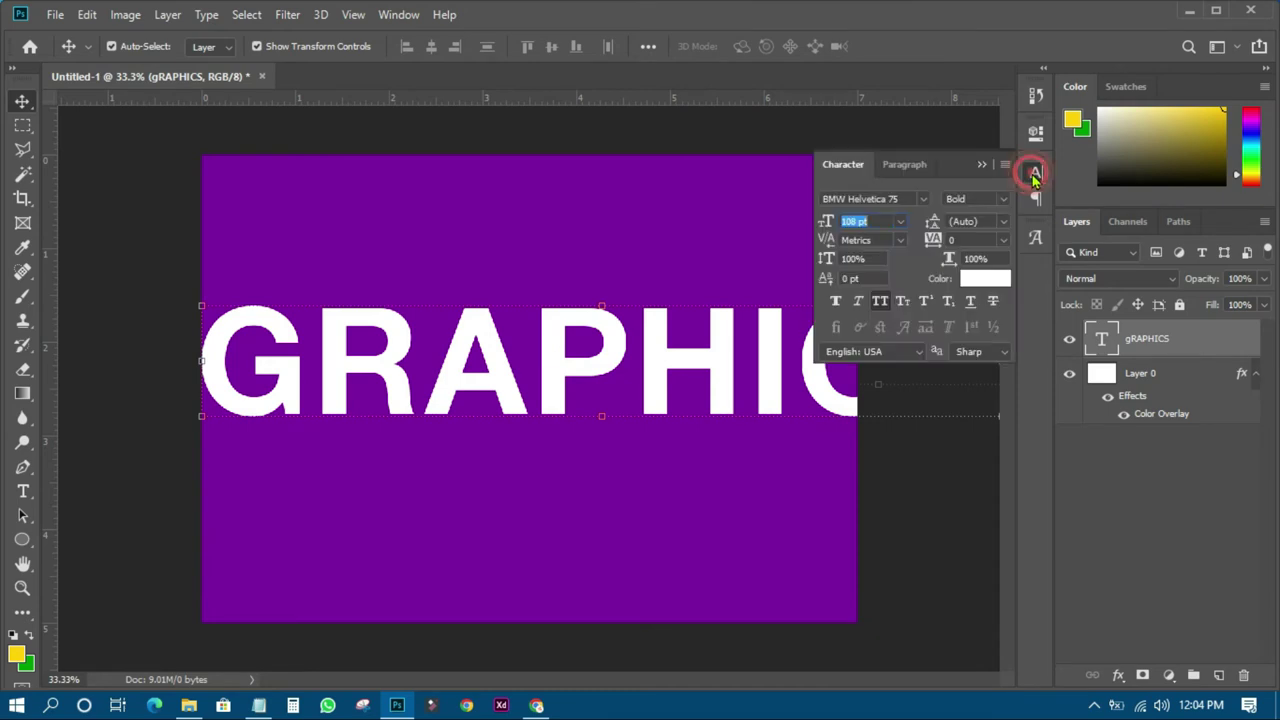
click(899, 222)
click(886, 446)
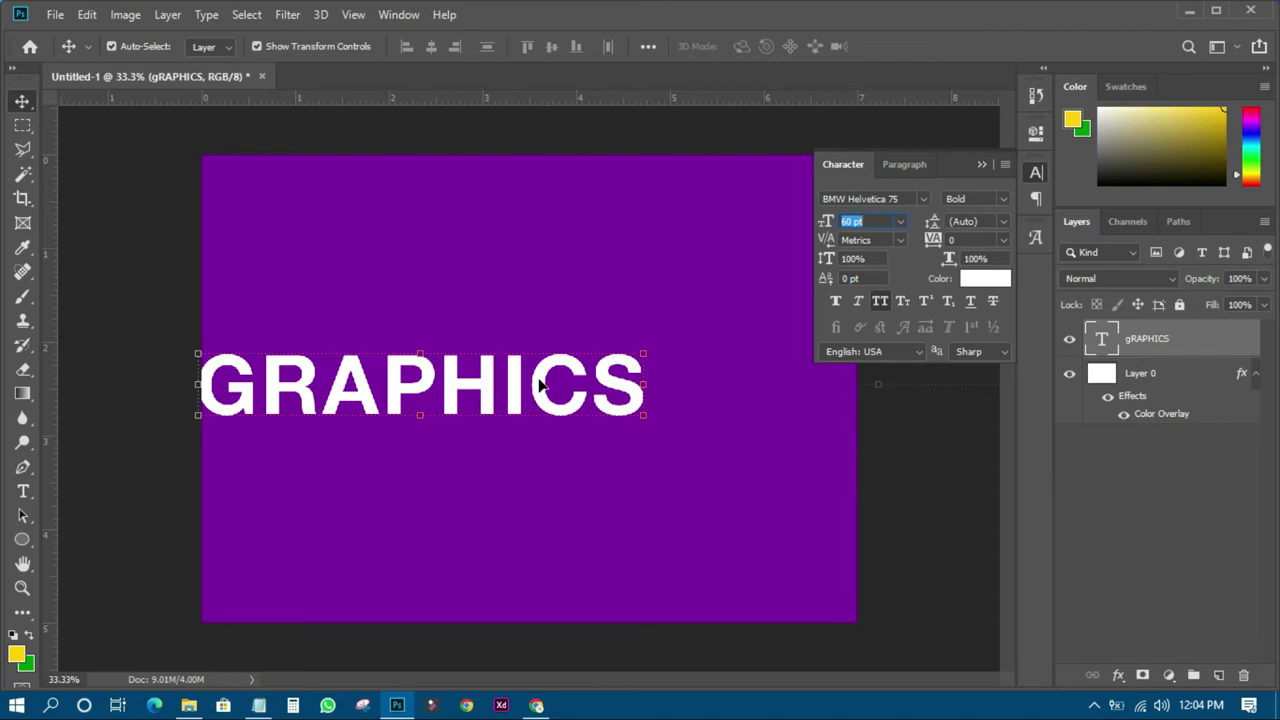
drag(538, 385, 665, 385)
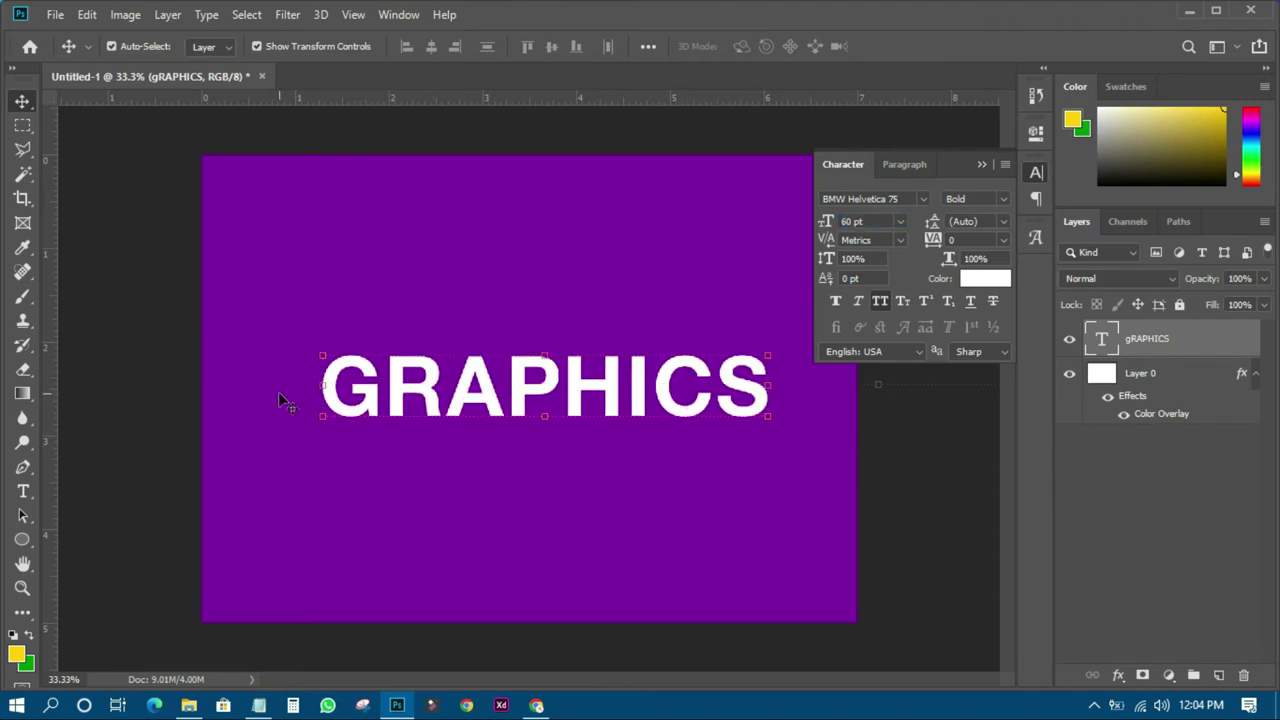
Shorten the word GRAPHICS to GRAPH by deleting its last three letters.
click(24, 489)
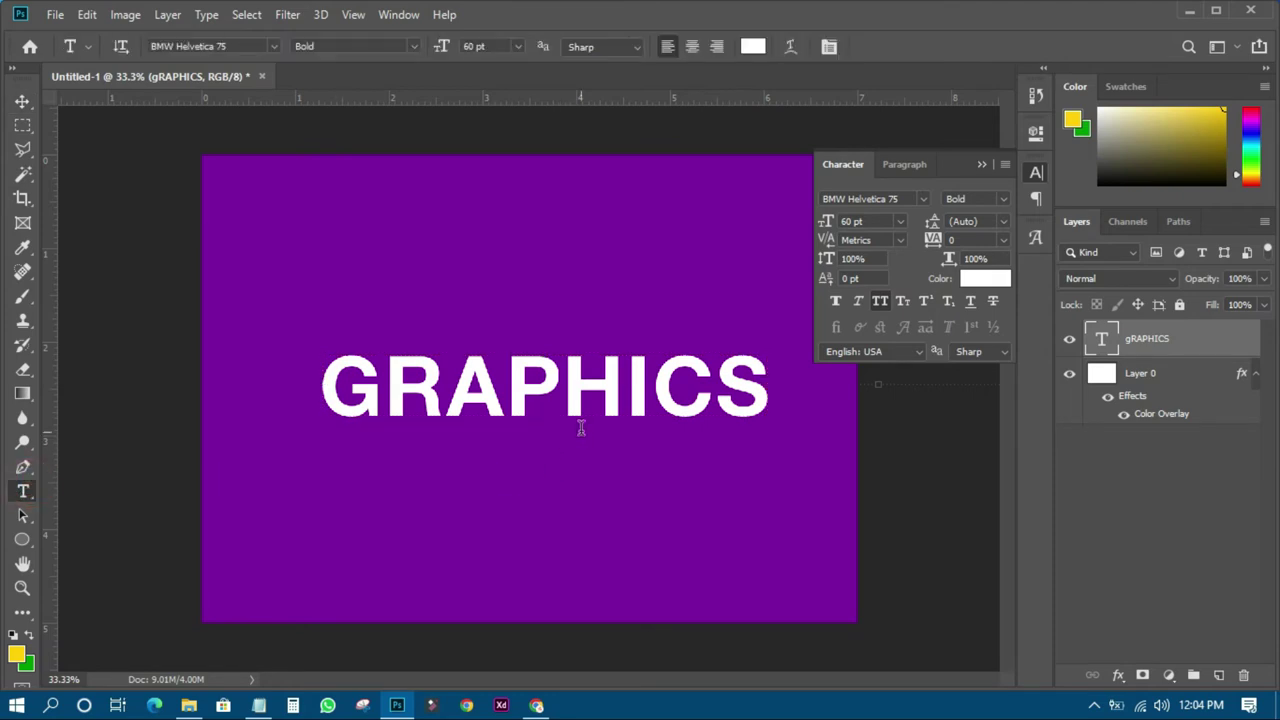
drag(624, 391, 803, 386)
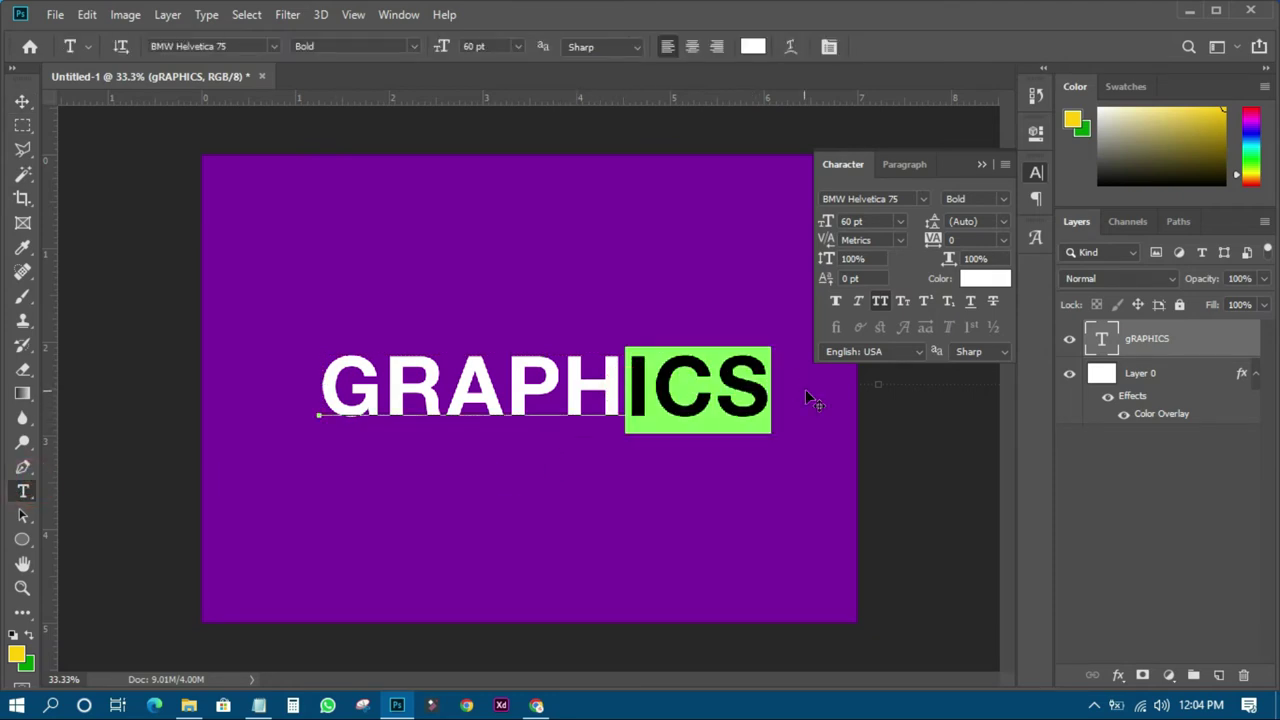
key(BackSpace)
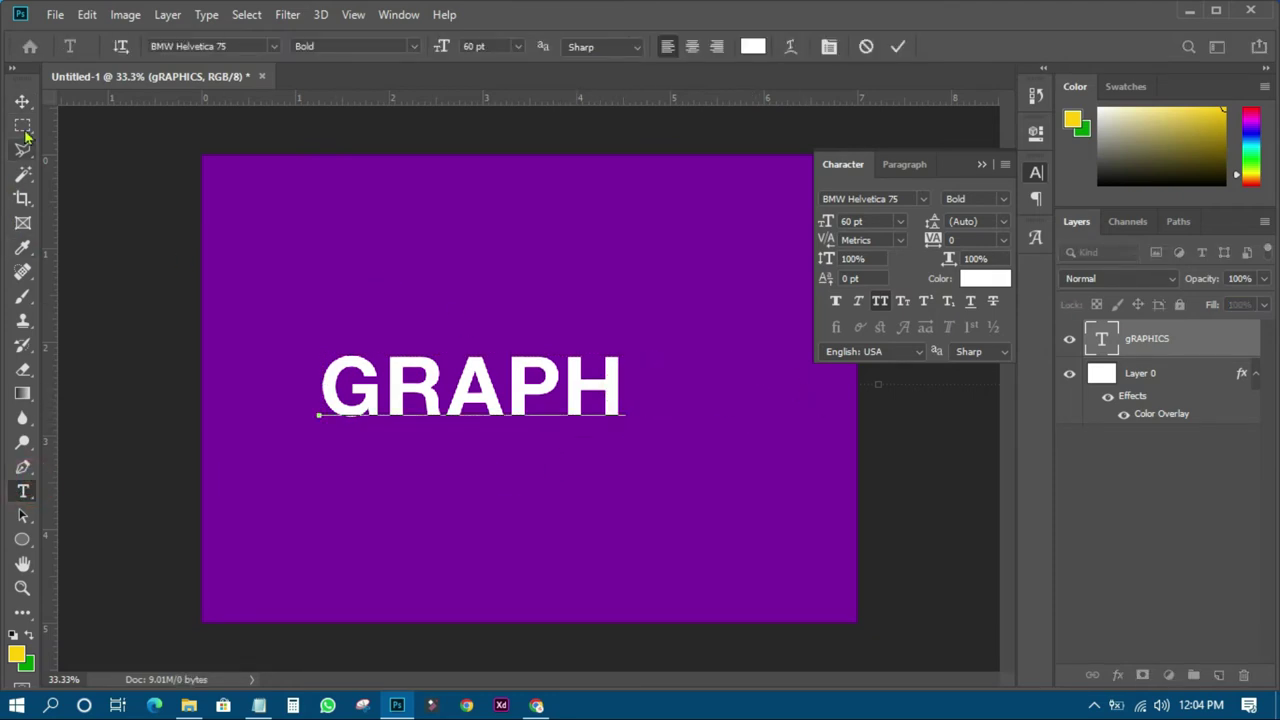
click(24, 101)
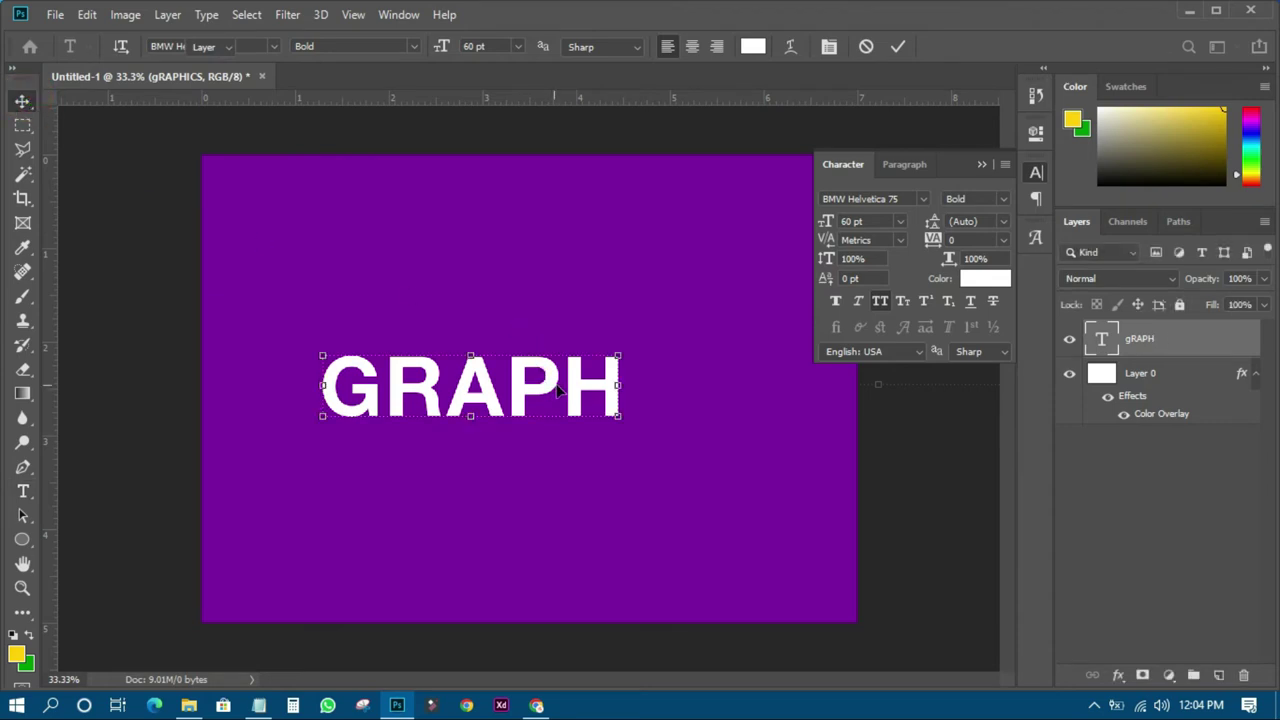
Set the GRAPH text size to 100 pt and reposition the word near the middle of the canvas.
click(900, 221)
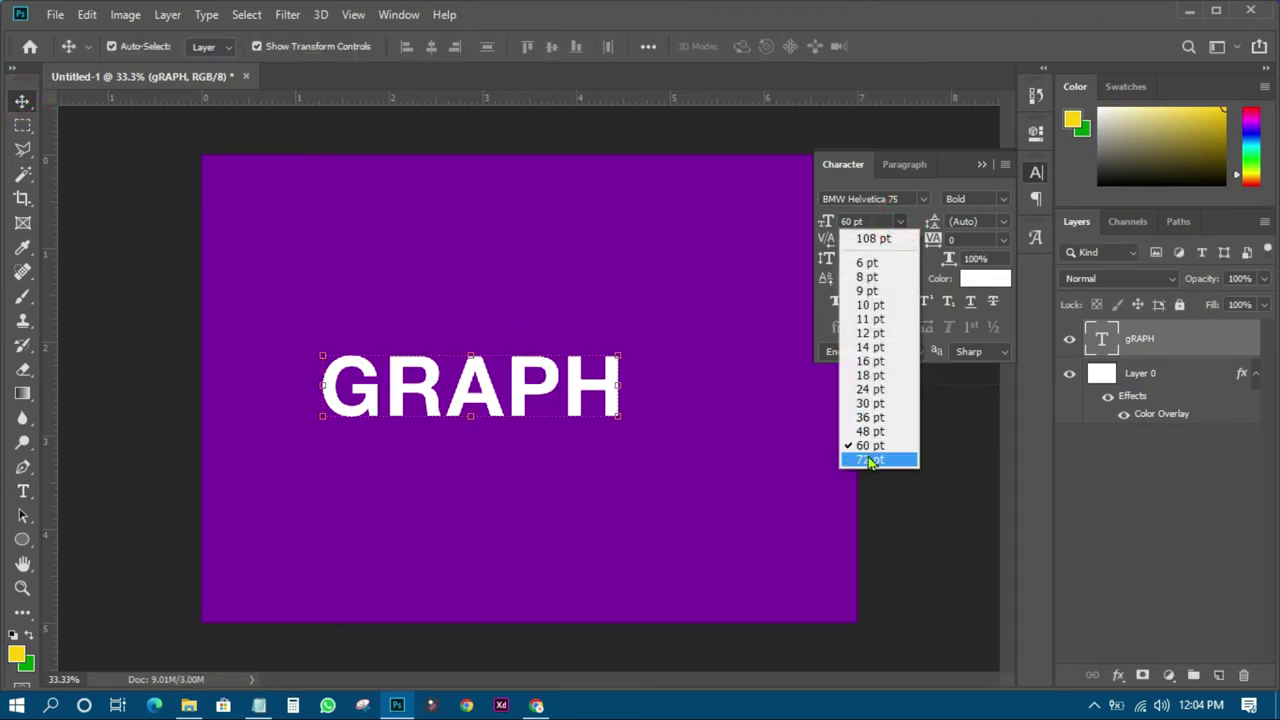
click(868, 452)
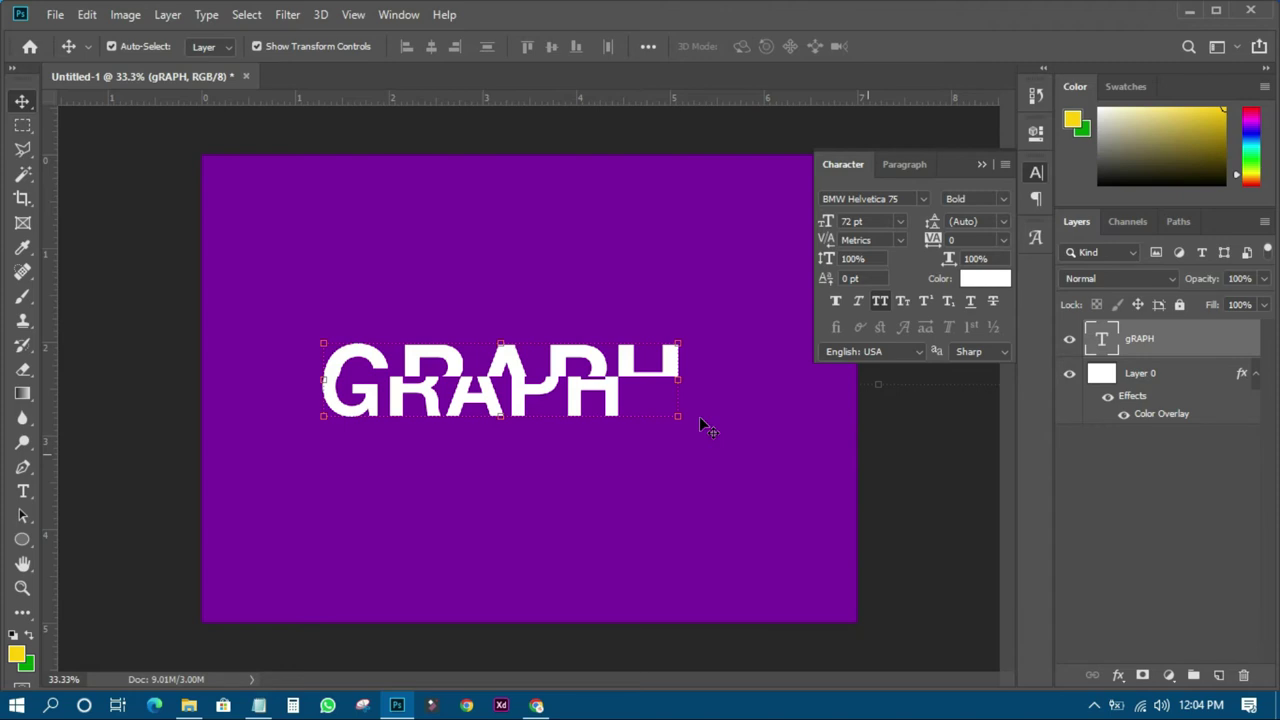
drag(871, 221, 816, 222)
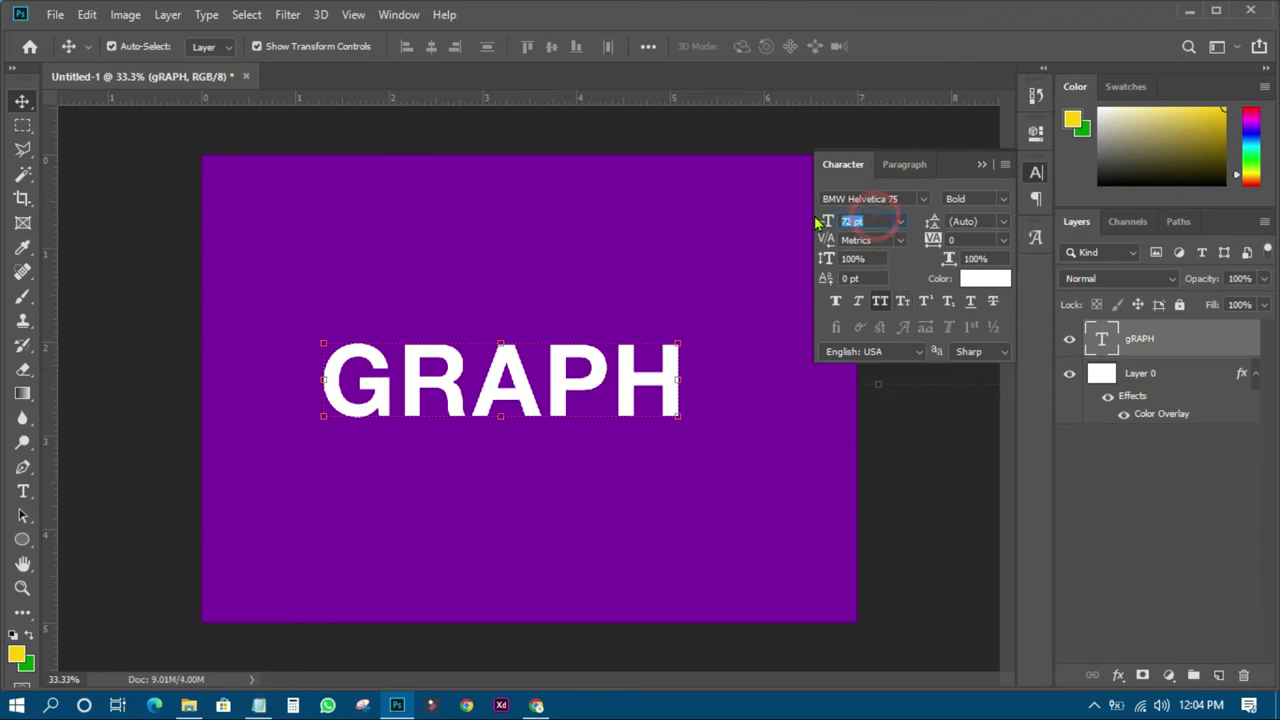
text(100)
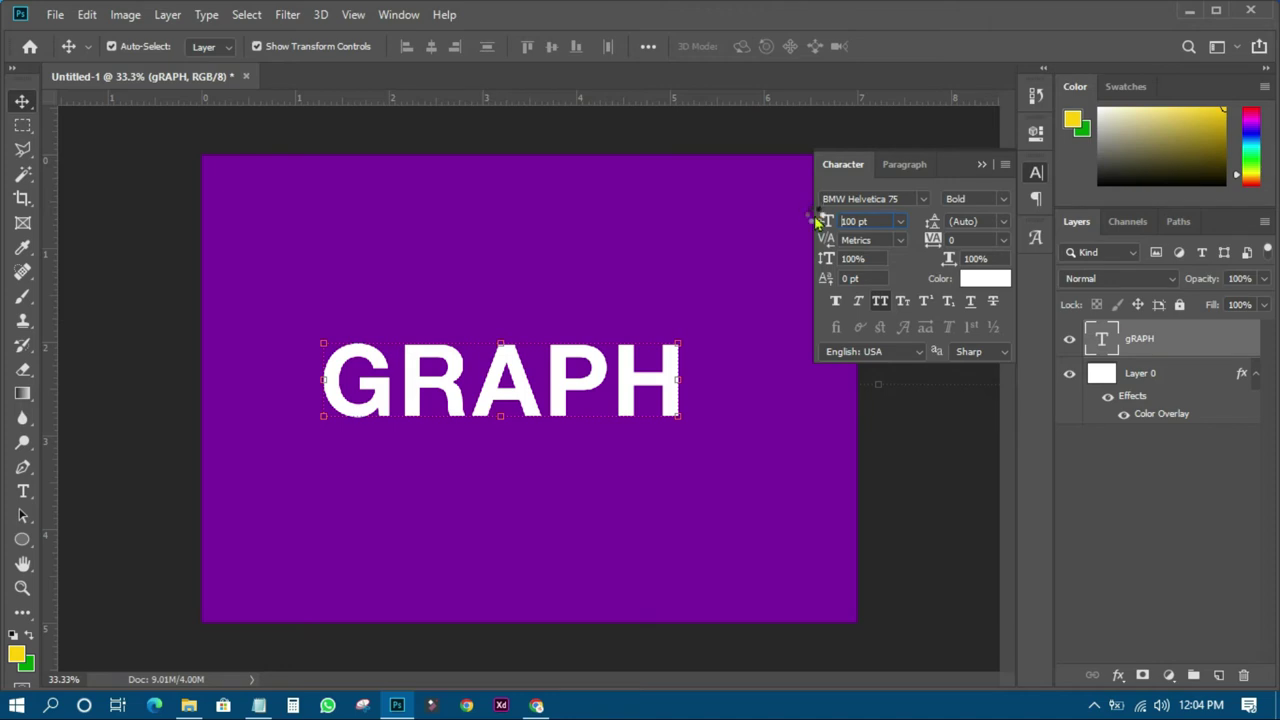
drag(703, 353, 668, 376)
drag(567, 376, 567, 376)
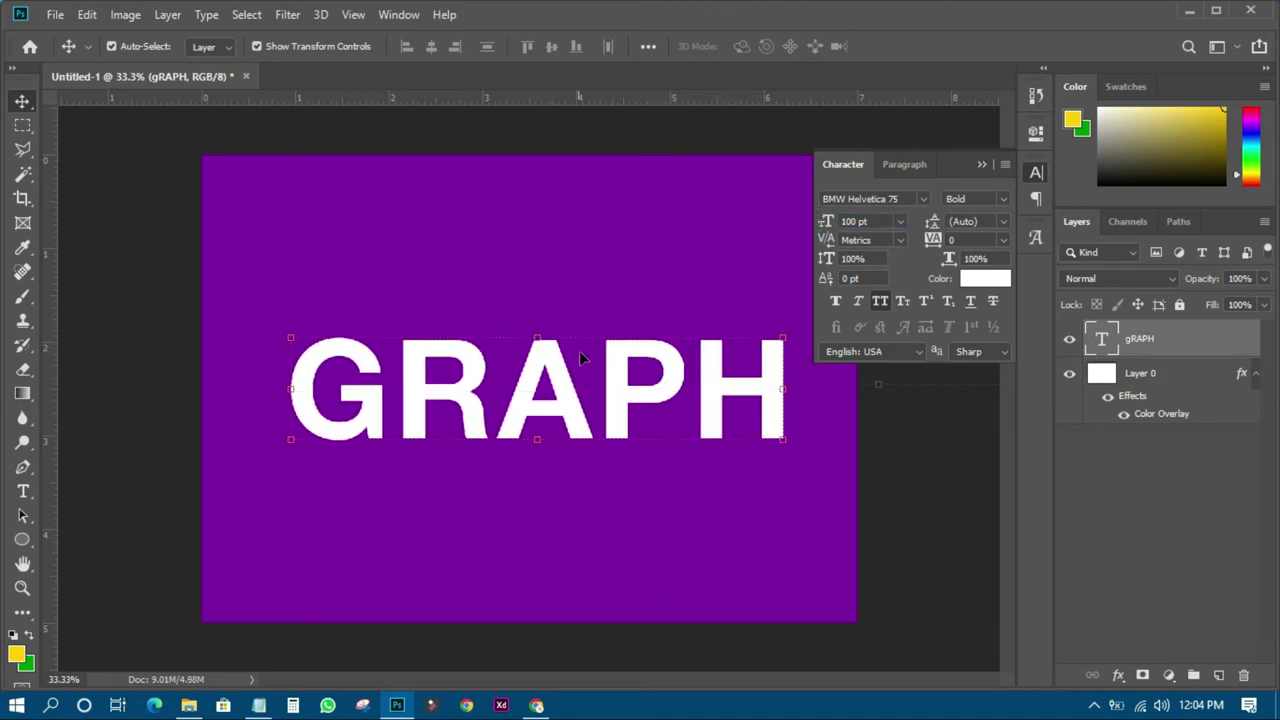
Duplicate the purple background layer, place the copy above the GRAPH text layer, and select it.
click(1032, 176)
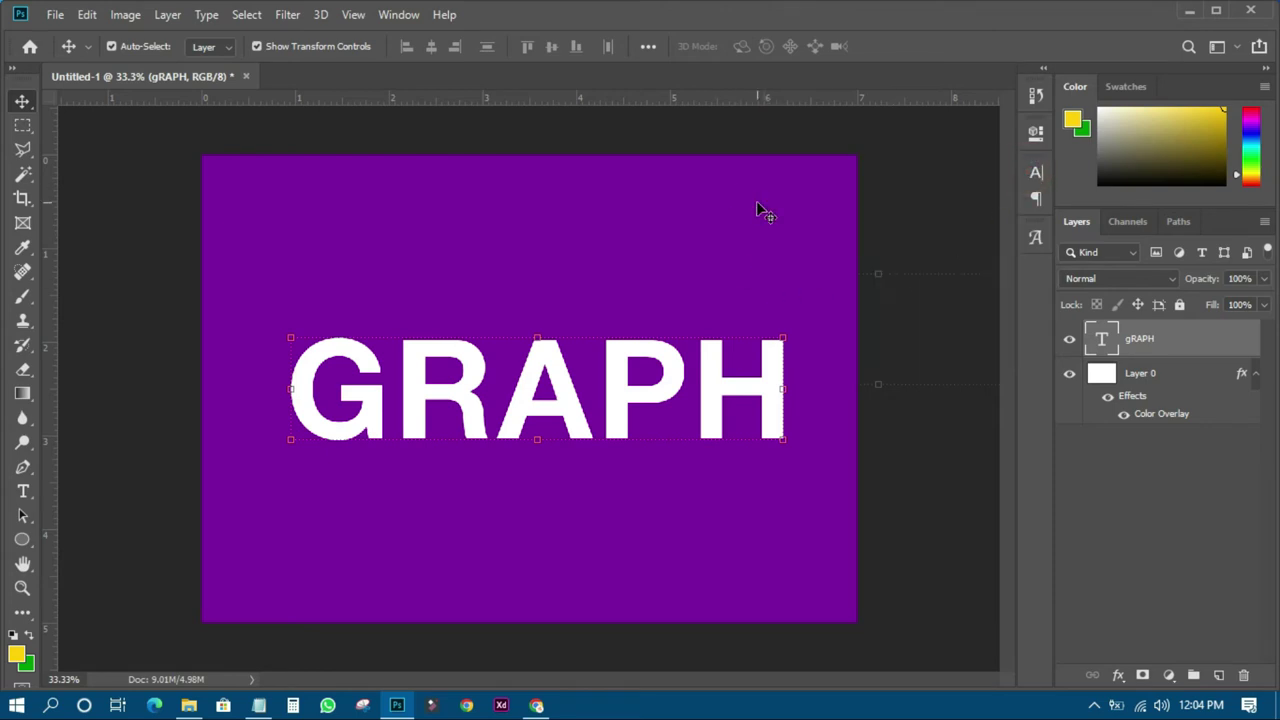
click(675, 207)
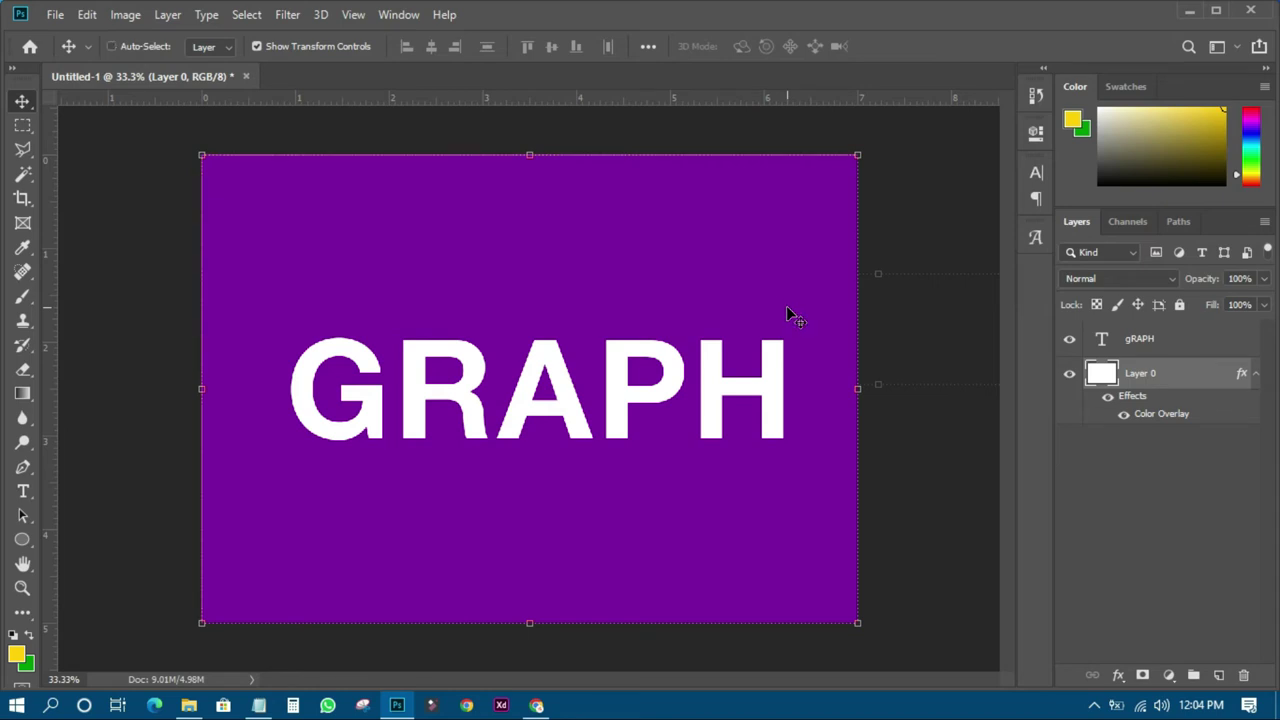
key(ctrl+j)
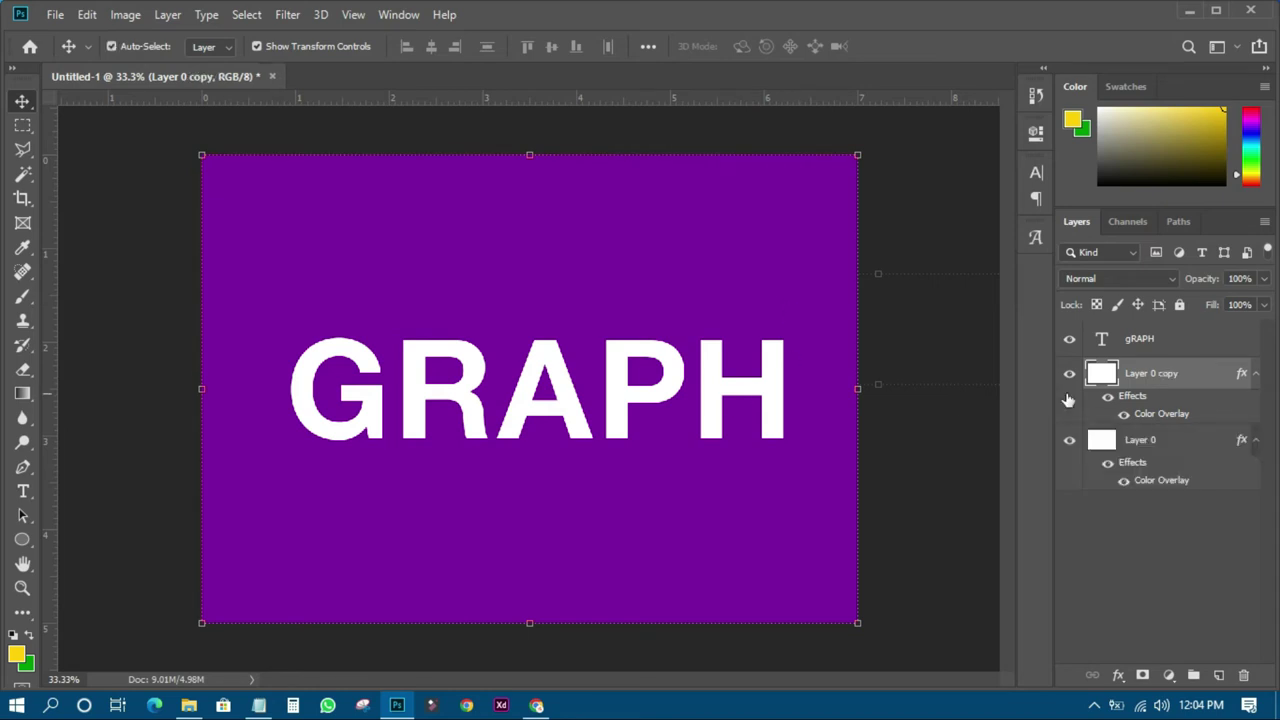
drag(1160, 380, 1160, 332)
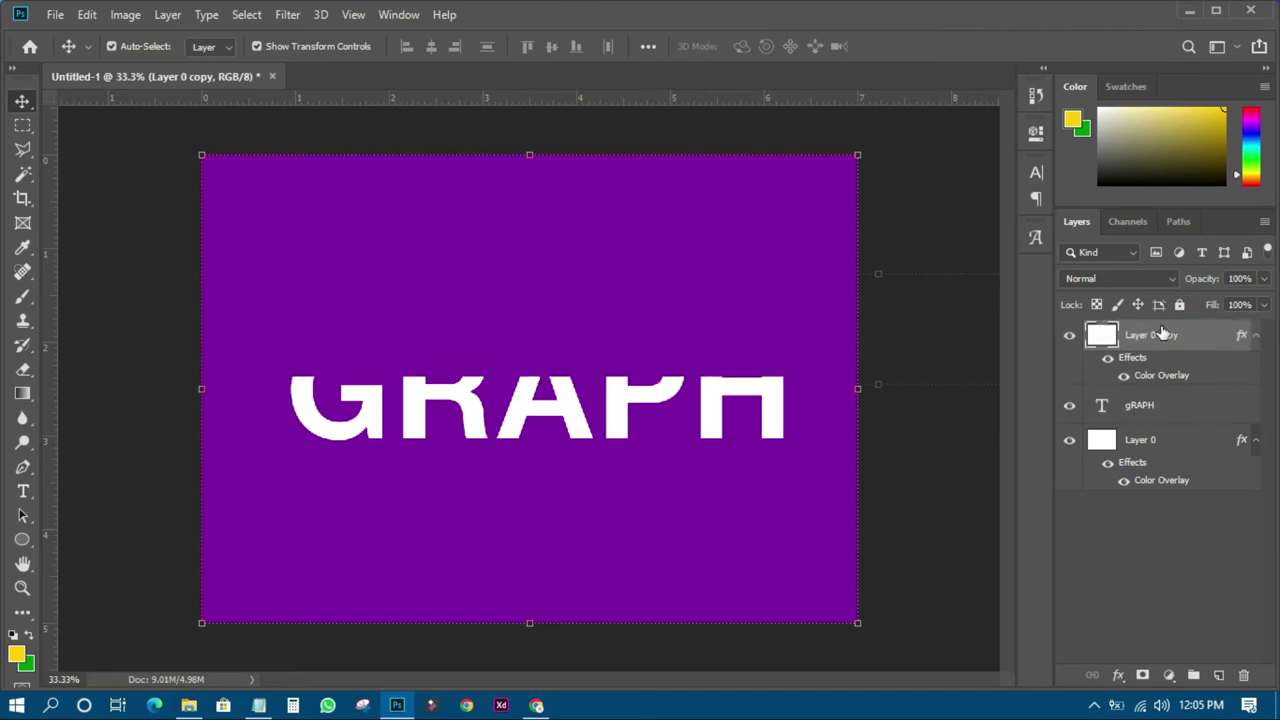
click(1142, 406)
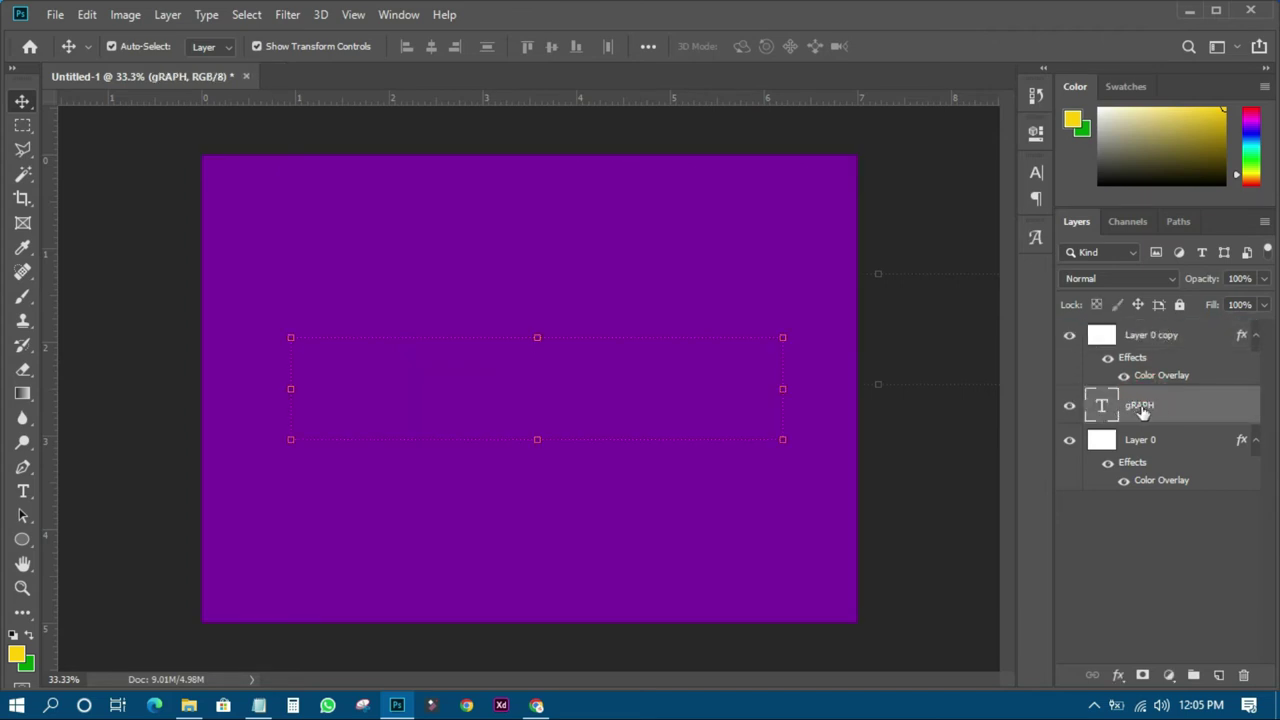
click(1155, 336)
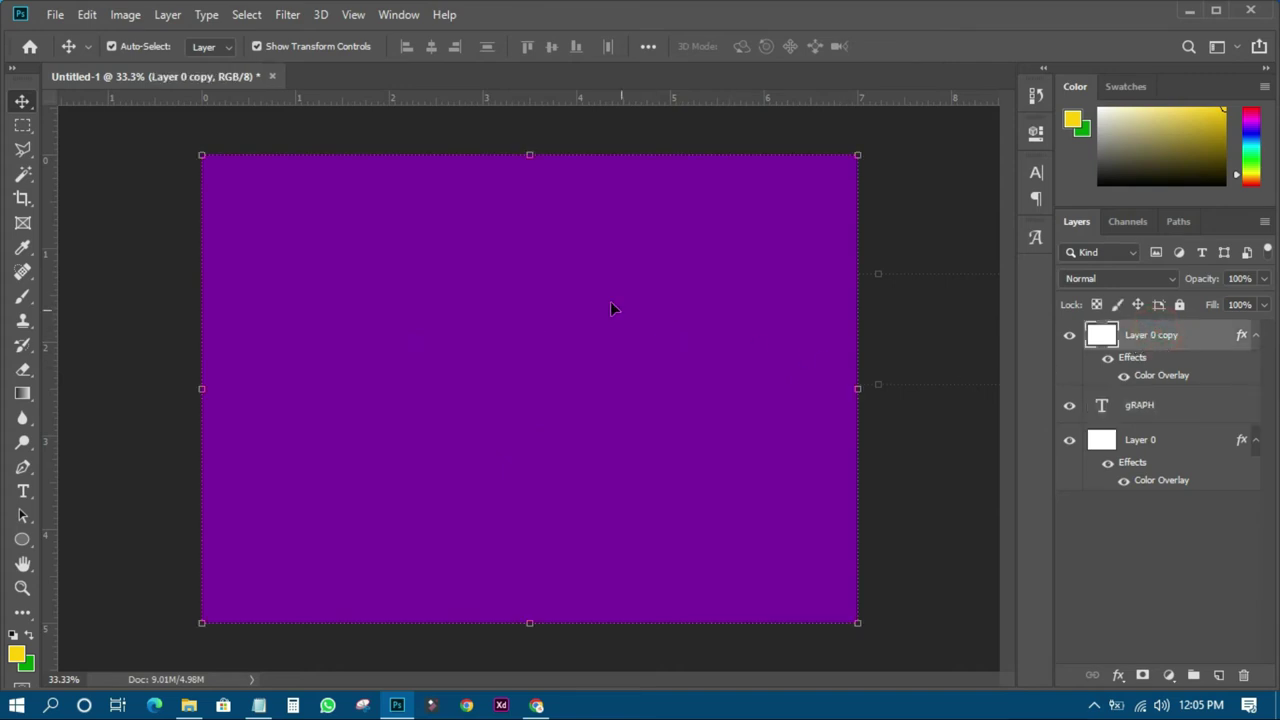
Move the background copy down over the lower half of GRAPH, rotate it about -5.6°, and commit the transform.
drag(580, 289, 583, 431)
drag(580, 300, 586, 436)
drag(873, 397, 858, 285)
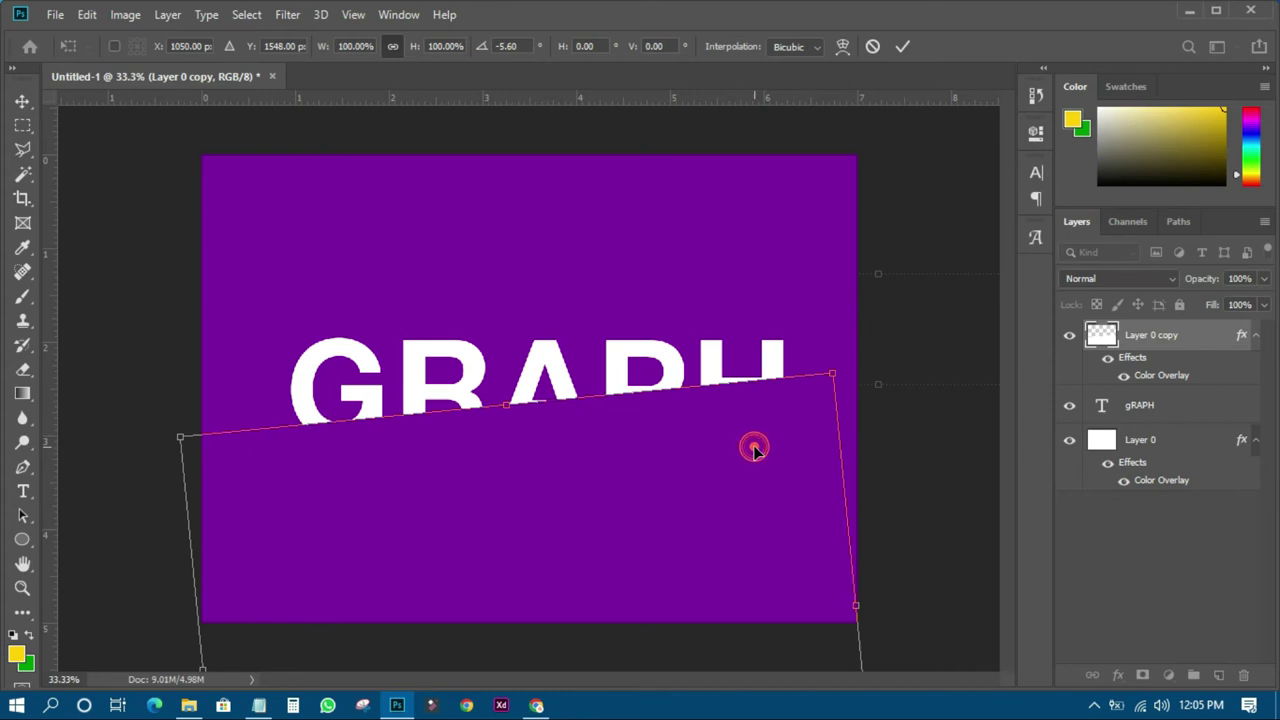
drag(754, 446, 663, 451)
click(904, 46)
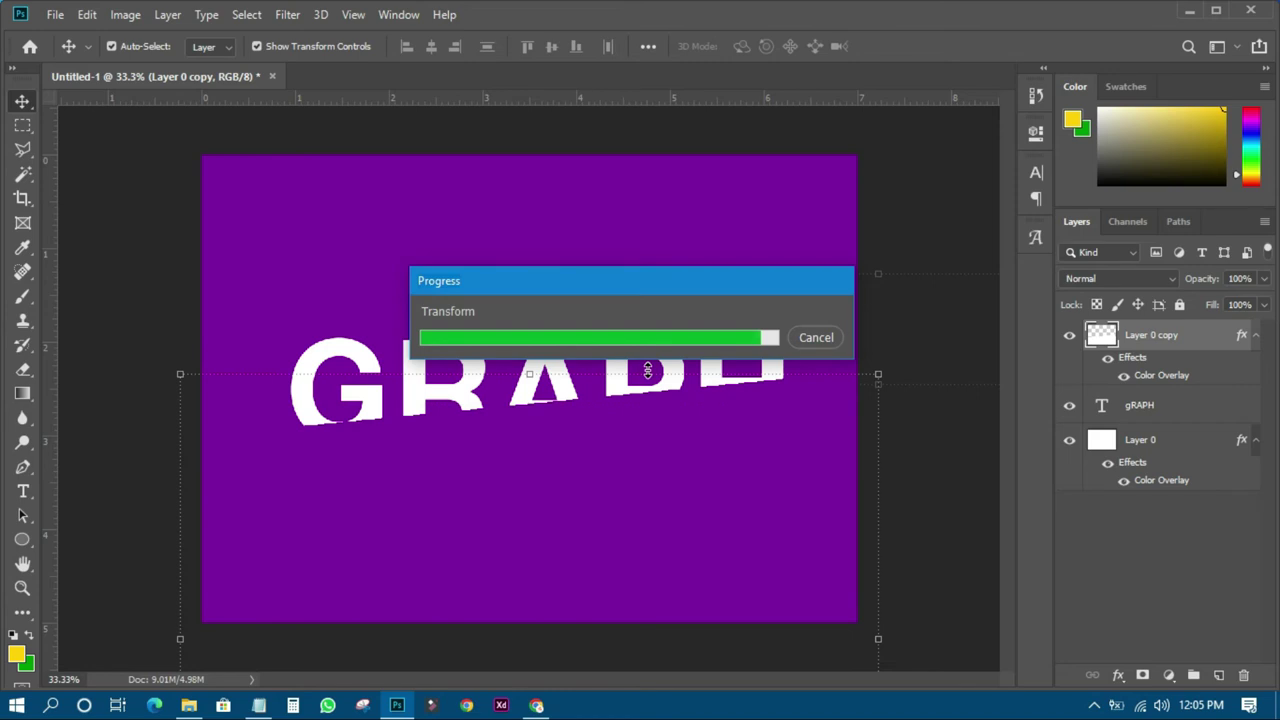
click(623, 134)
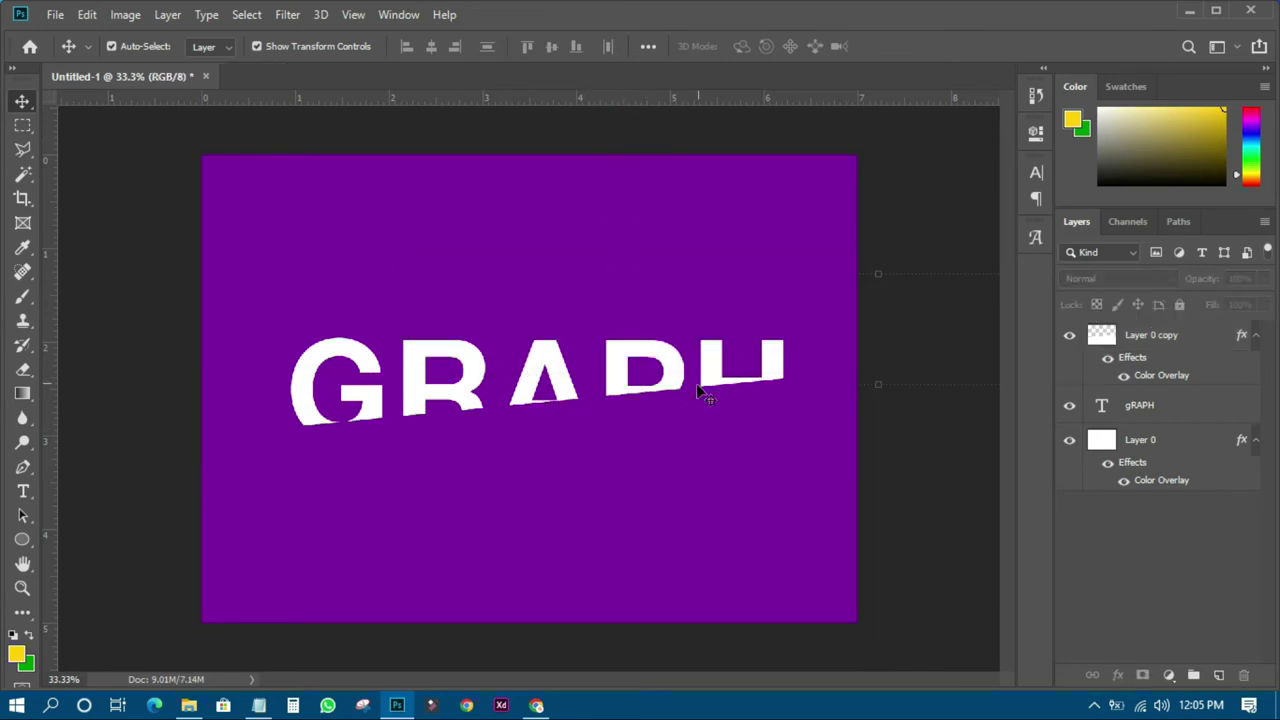
Add a drop shadow to the background copy and offset it to about 42 px at an angle of -81°.
click(598, 425)
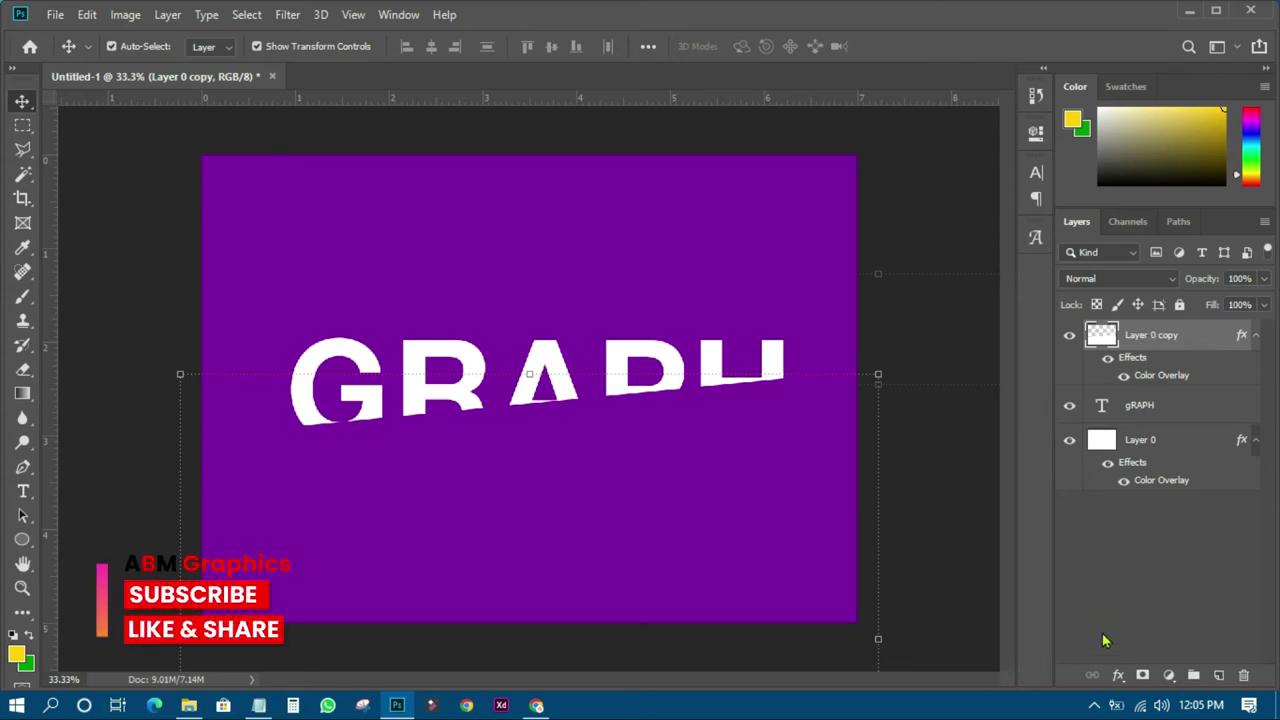
click(1118, 675)
click(1130, 661)
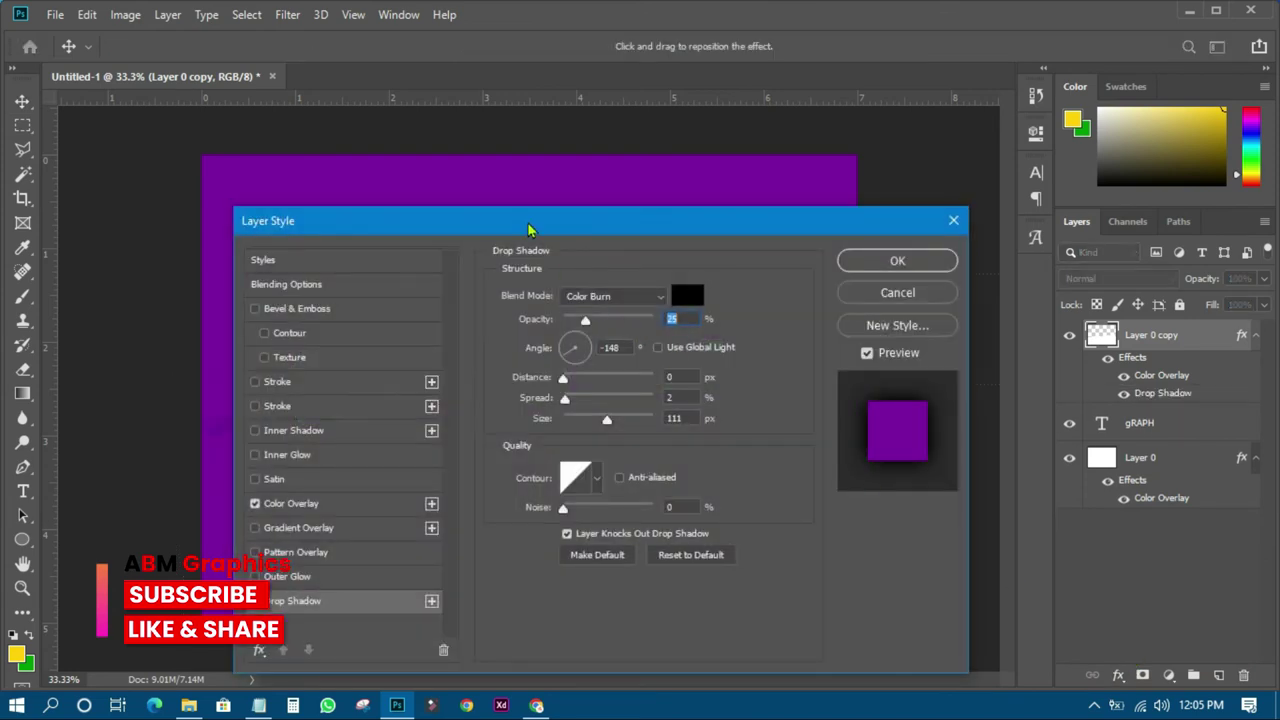
drag(528, 228, 1095, 243)
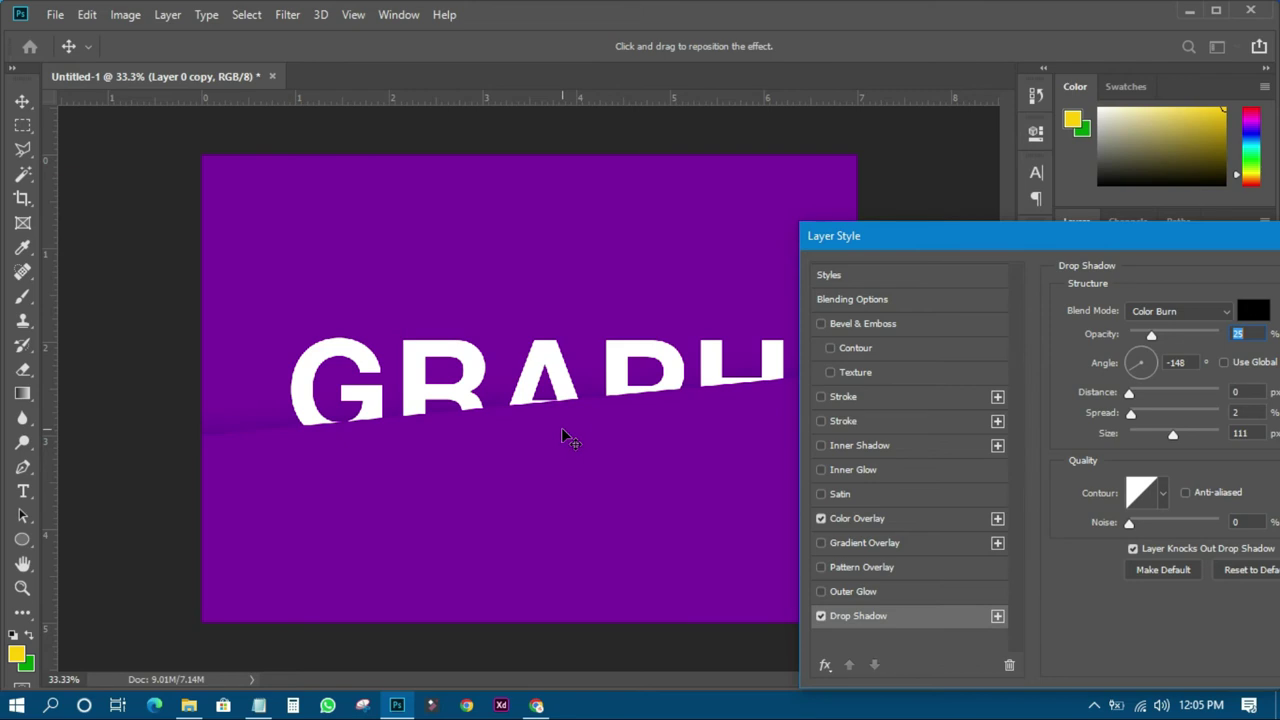
drag(563, 434, 562, 422)
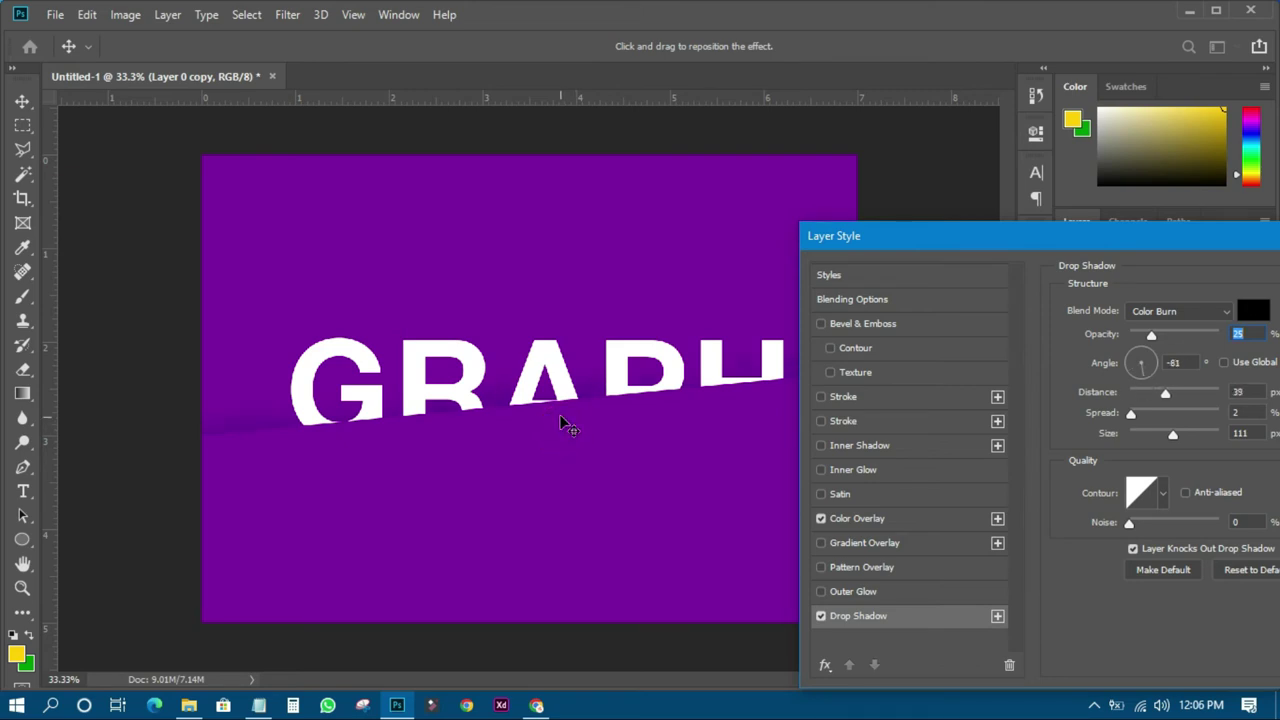
Set the drop shadow to Normal blend mode and 100% opacity, offset it about 17 px at -76°, and apply it.
click(1165, 312)
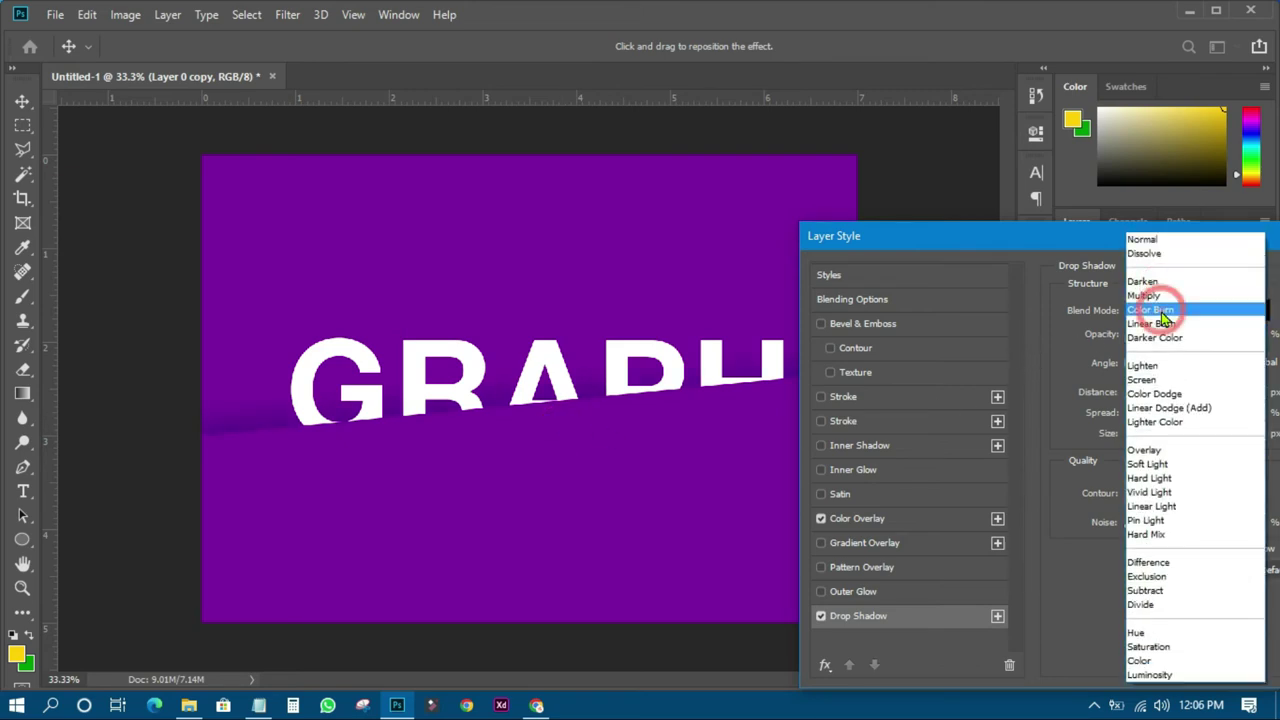
click(1151, 240)
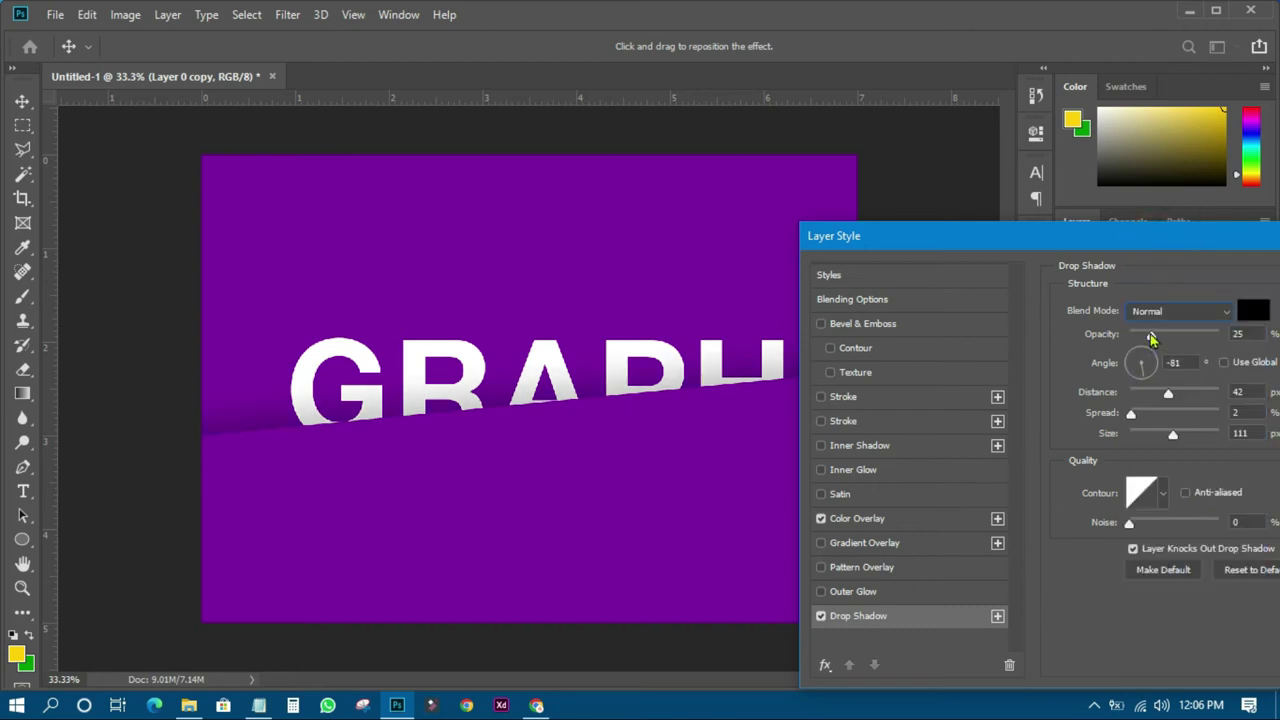
drag(1151, 338, 1238, 336)
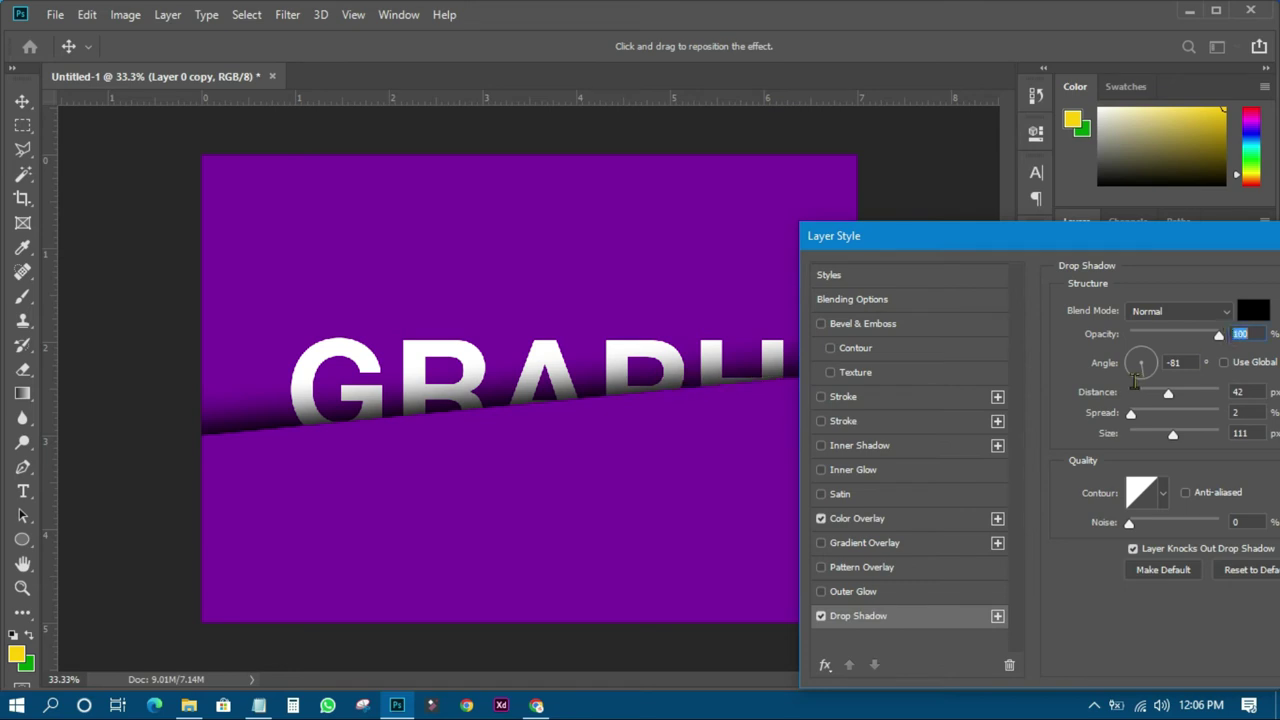
drag(608, 420, 614, 437)
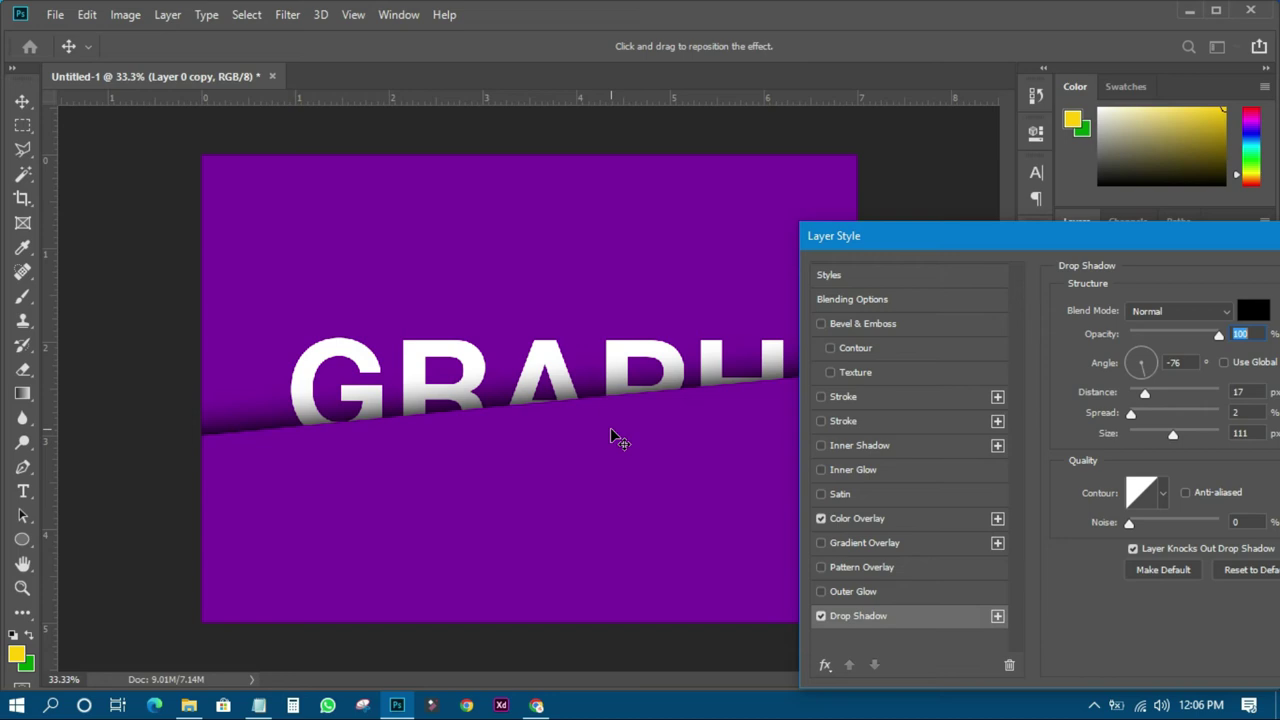
drag(1186, 234, 918, 249)
click(1167, 290)
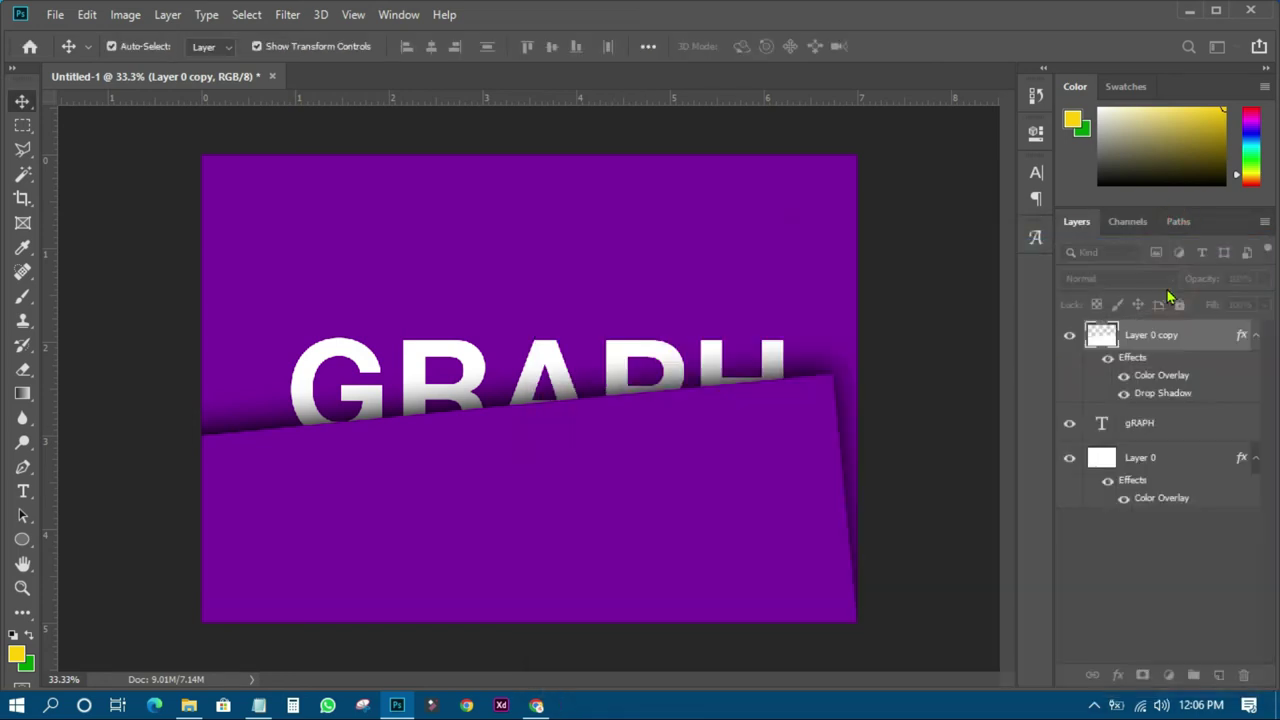
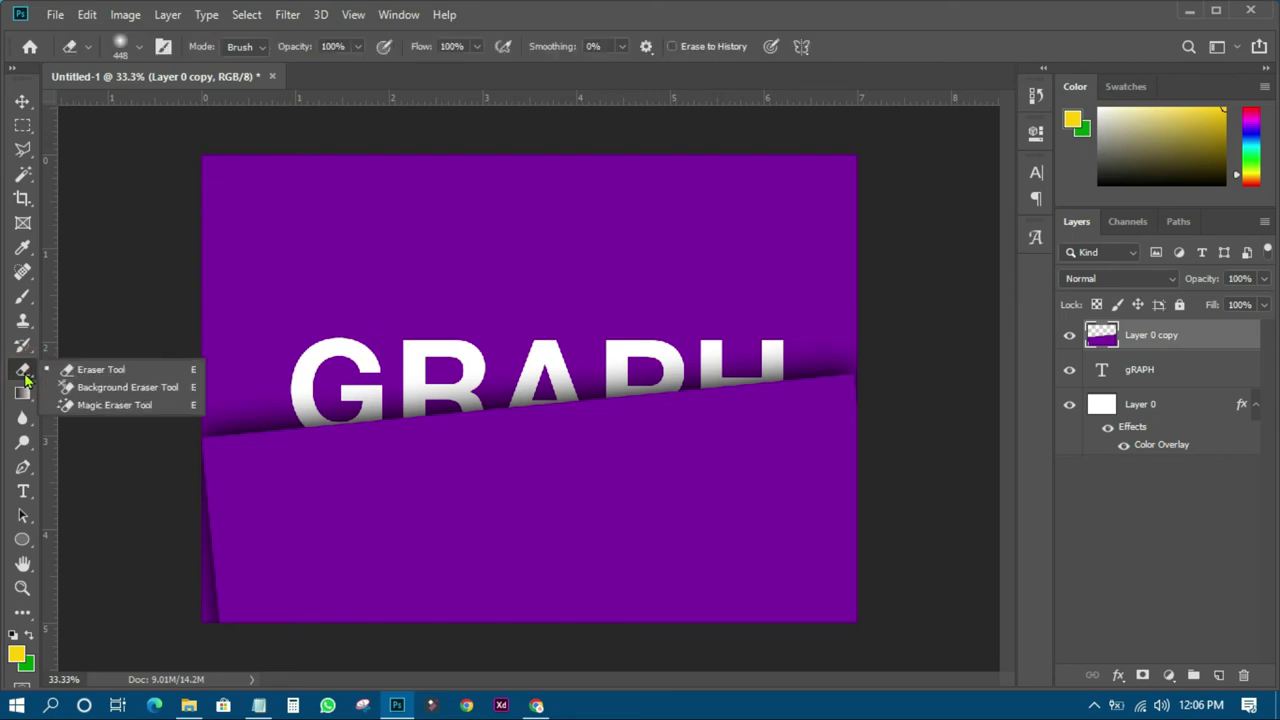
Erase the background copy's left edge and the left end of its shadow with a 464 px Soft Round eraser.
click(114, 369)
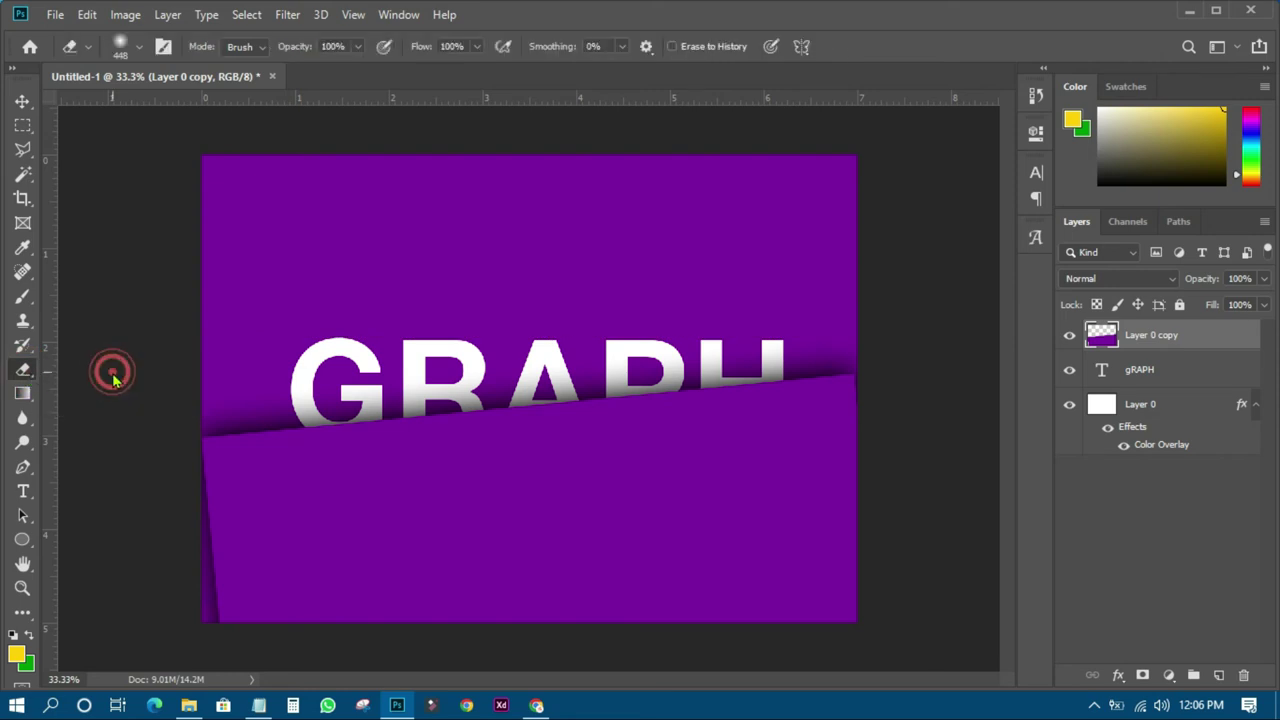
click(139, 47)
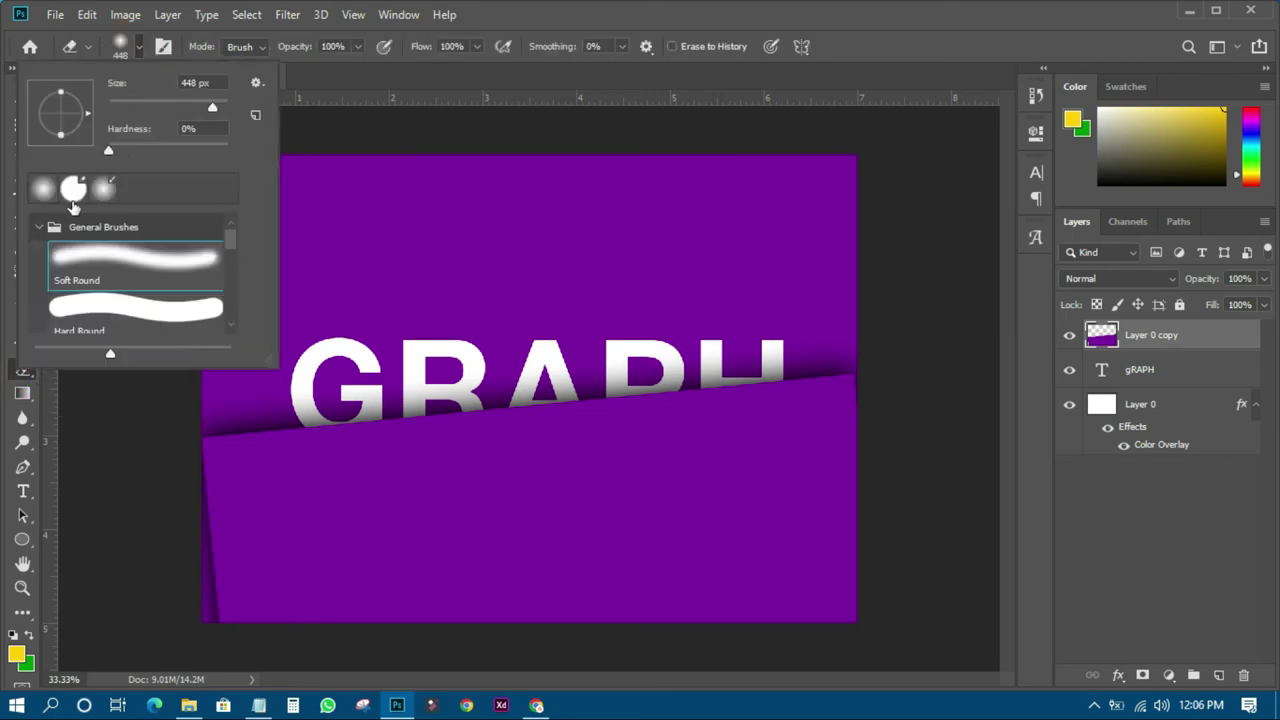
click(99, 257)
click(213, 108)
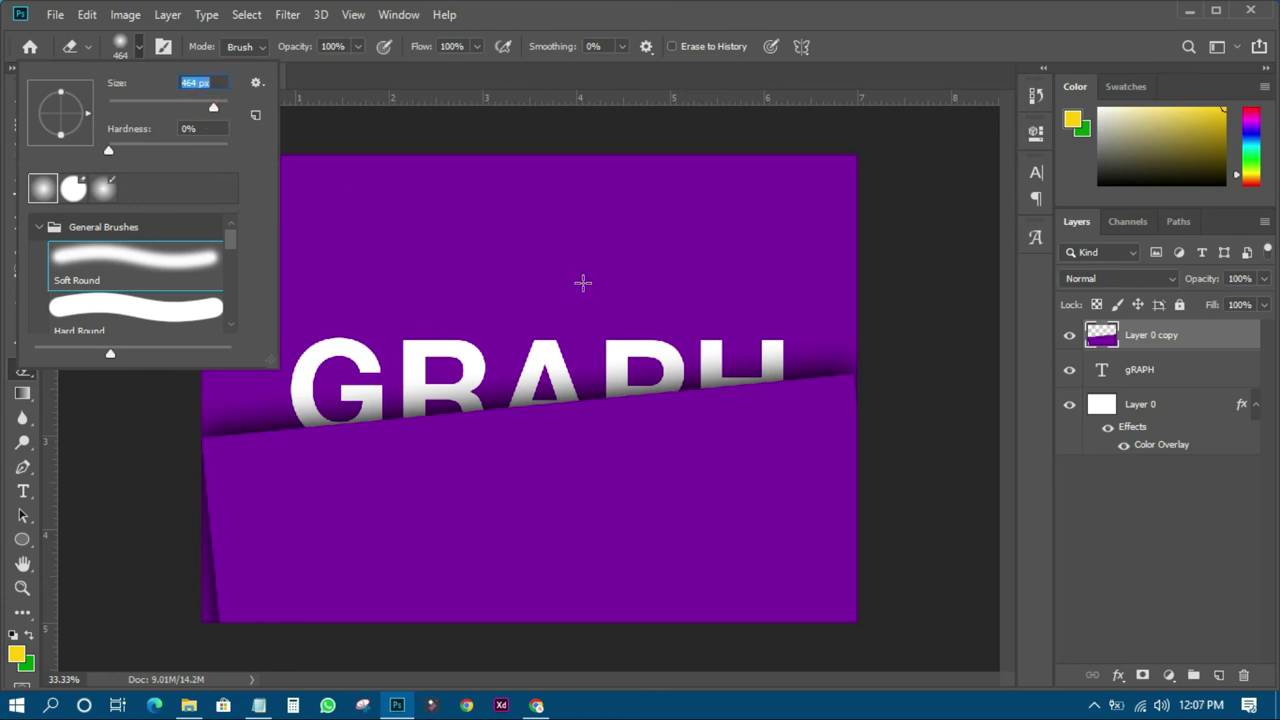
click(879, 22)
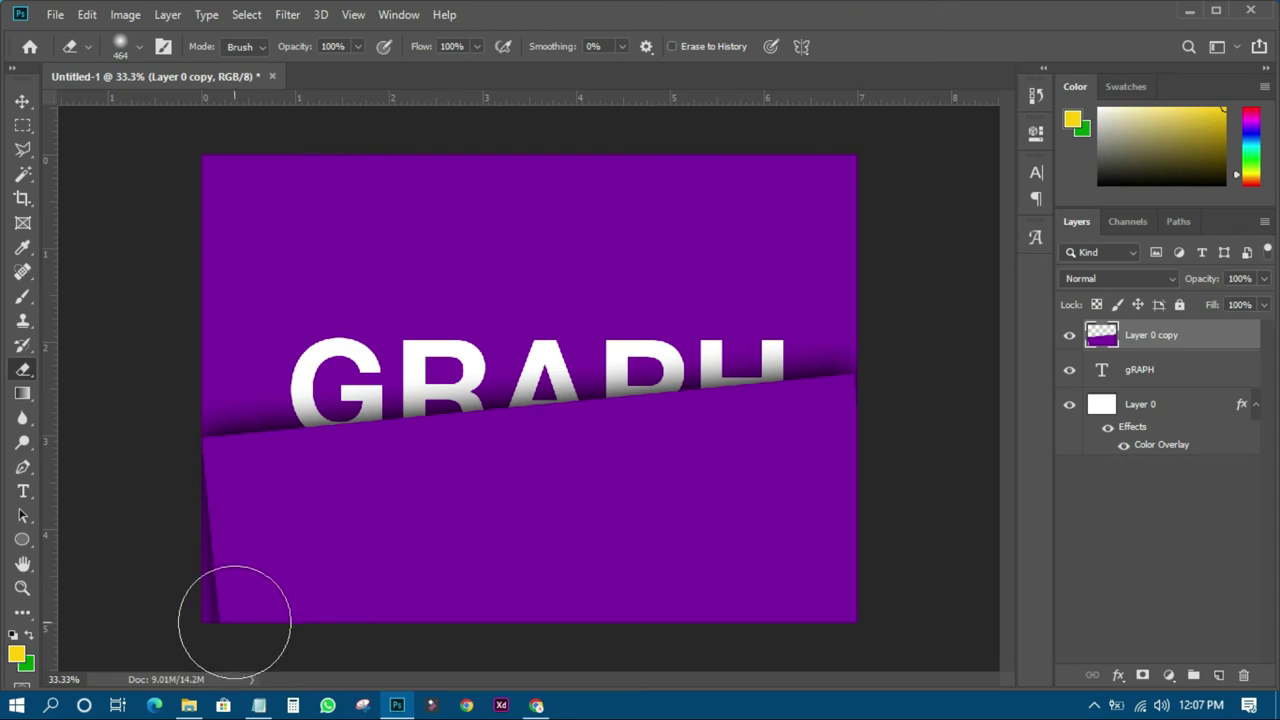
mouse_move(237, 614)
mouse_down()
mouse_move(234, 577)
mouse_move(200, 534)
mouse_move(186, 386)
mouse_move(195, 528)
mouse_move(186, 417)
mouse_move(197, 494)
mouse_move(200, 451)
mouse_up()
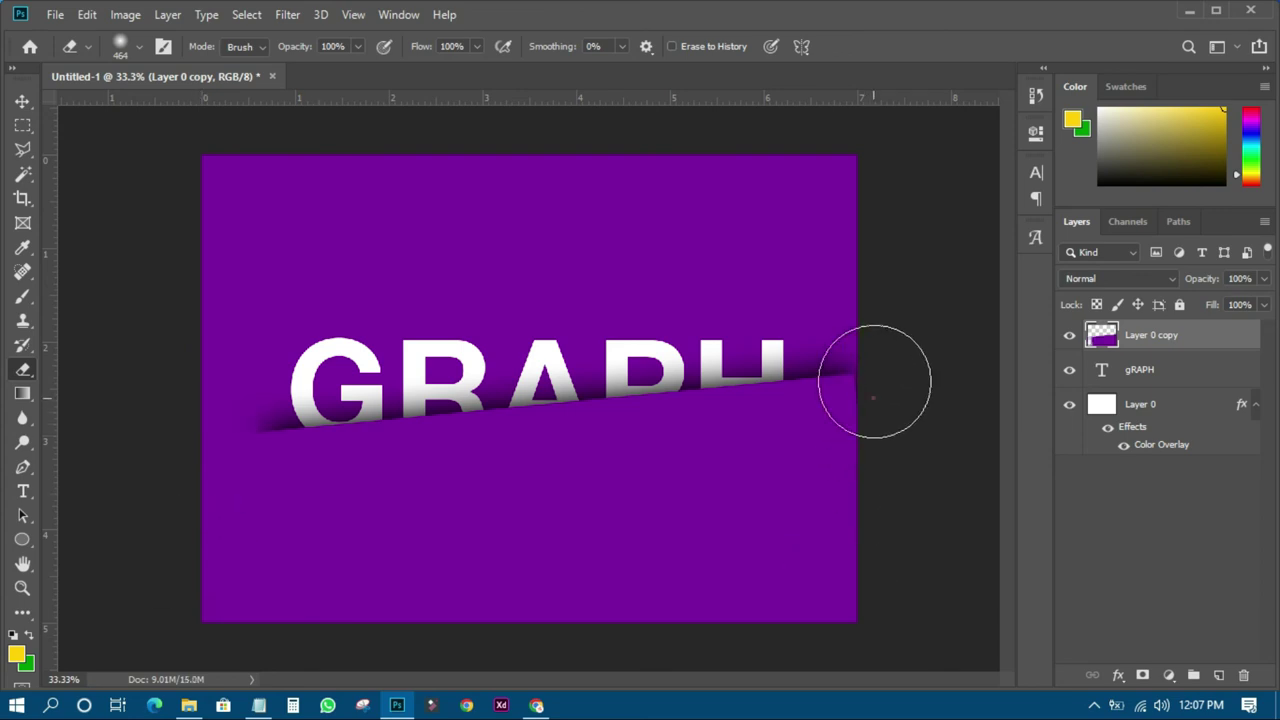
Fade out the right end of the shadow beside the letter H using the soft eraser reduced to 200 px.
mouse_move(874, 383)
mouse_down()
mouse_move(874, 363)
mouse_move(889, 426)
mouse_move(876, 395)
mouse_up()
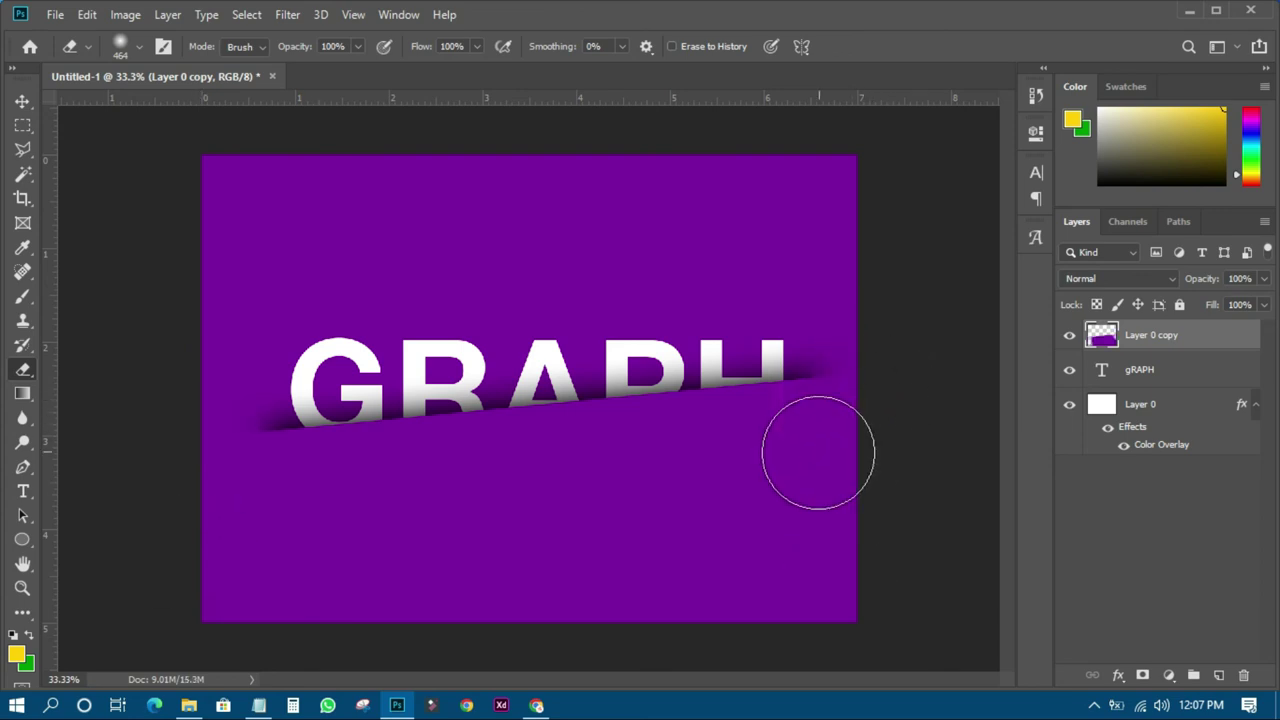
scroll(820, 445, up, 2)
scroll(820, 445, up, 2)
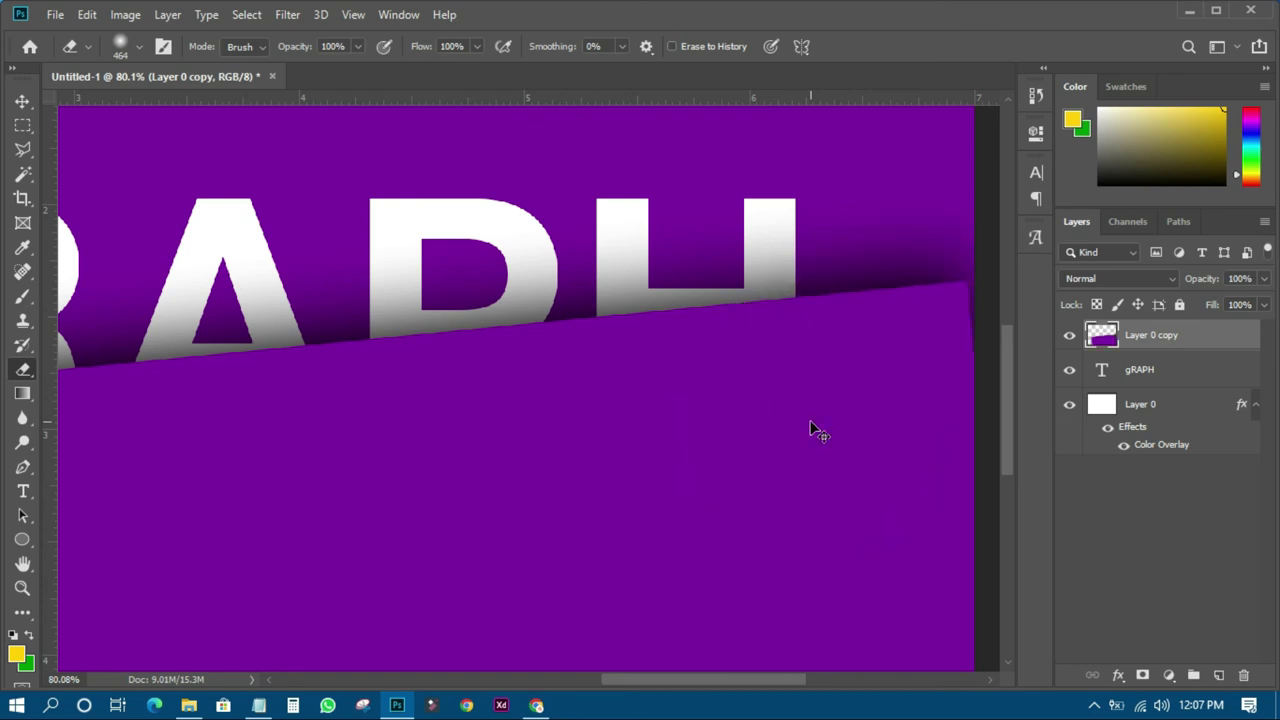
scroll(650, 423, down, 3)
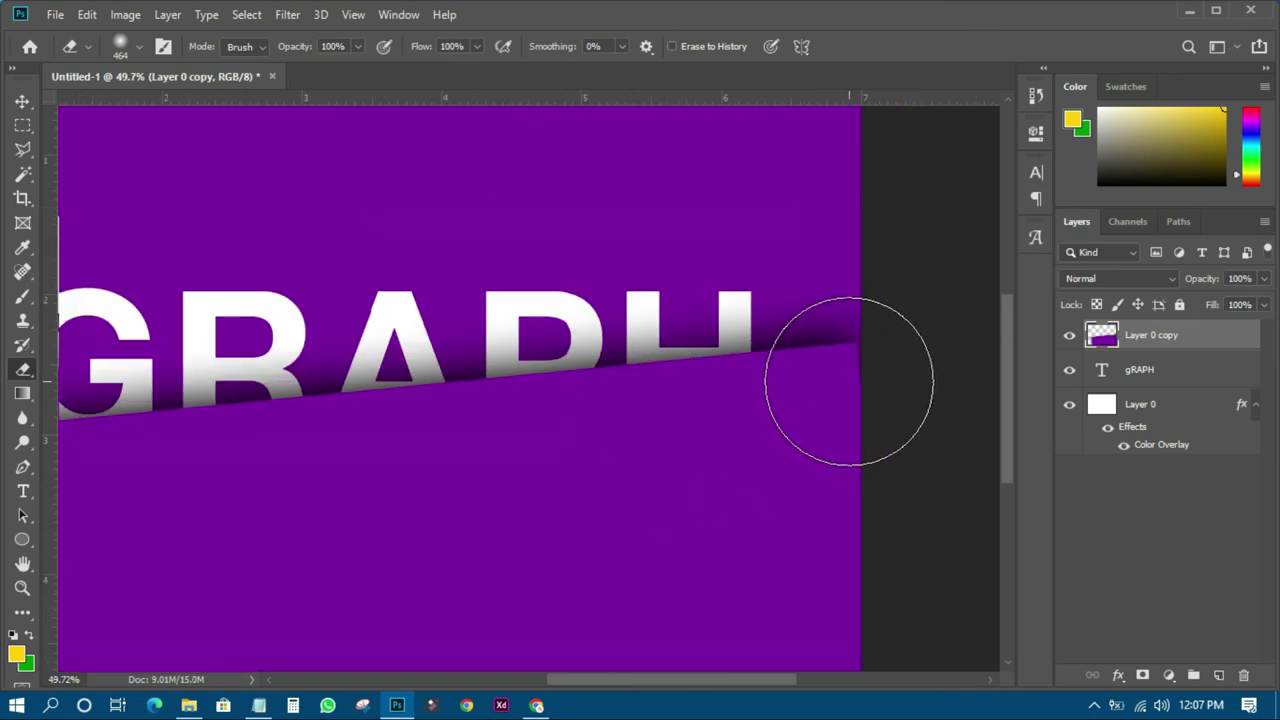
key(bracketleft)
key(bracketleft)
key(bracketleft)
key(bracketleft)
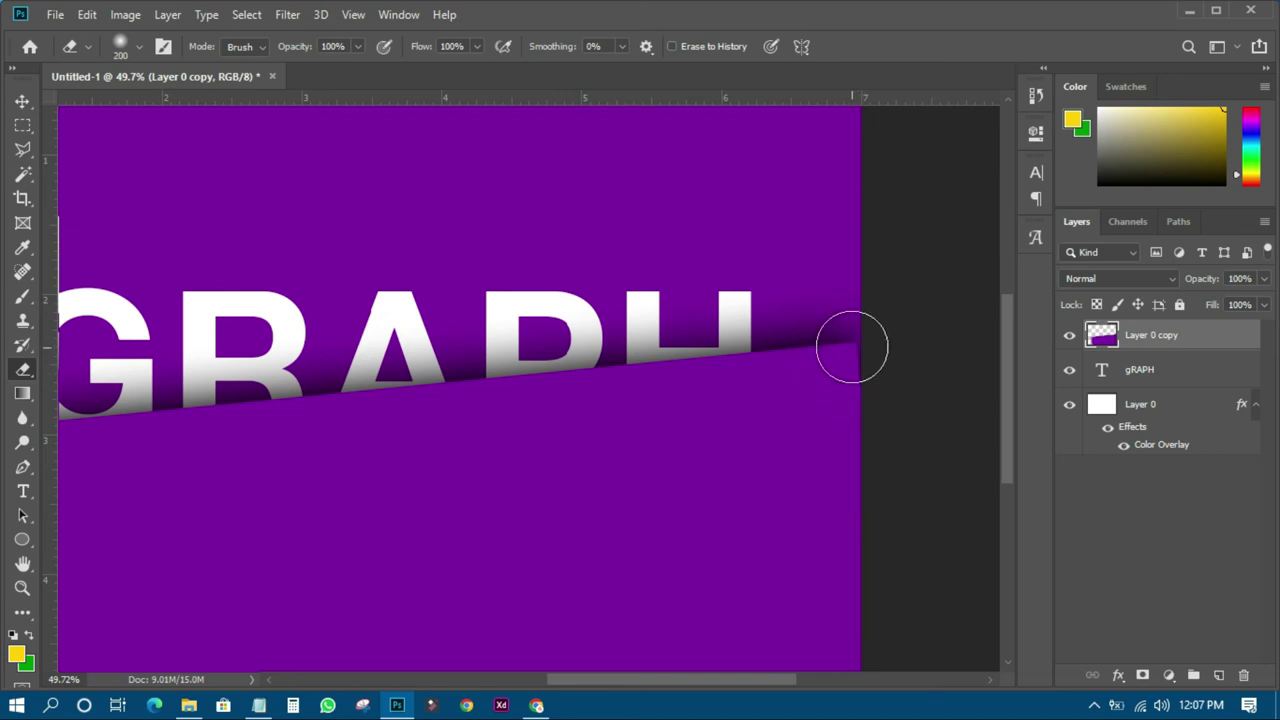
click(851, 346)
key(bracketleft)
key(bracketleft)
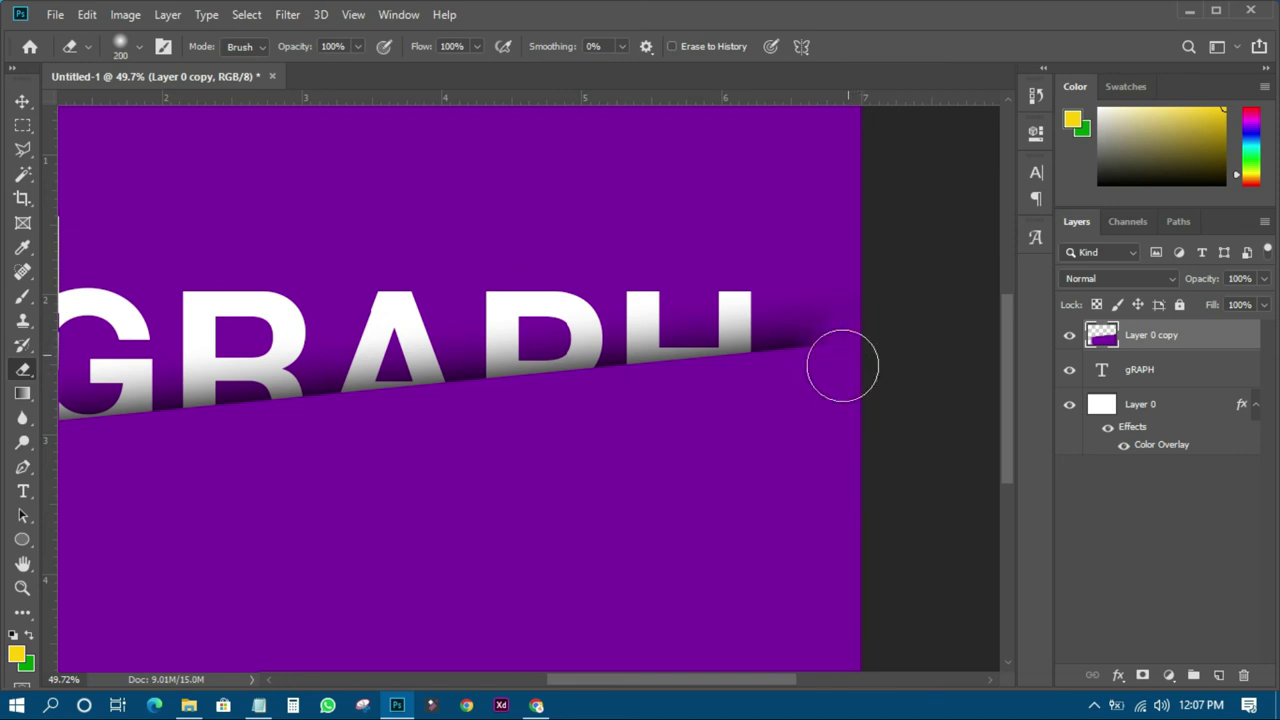
click(813, 341)
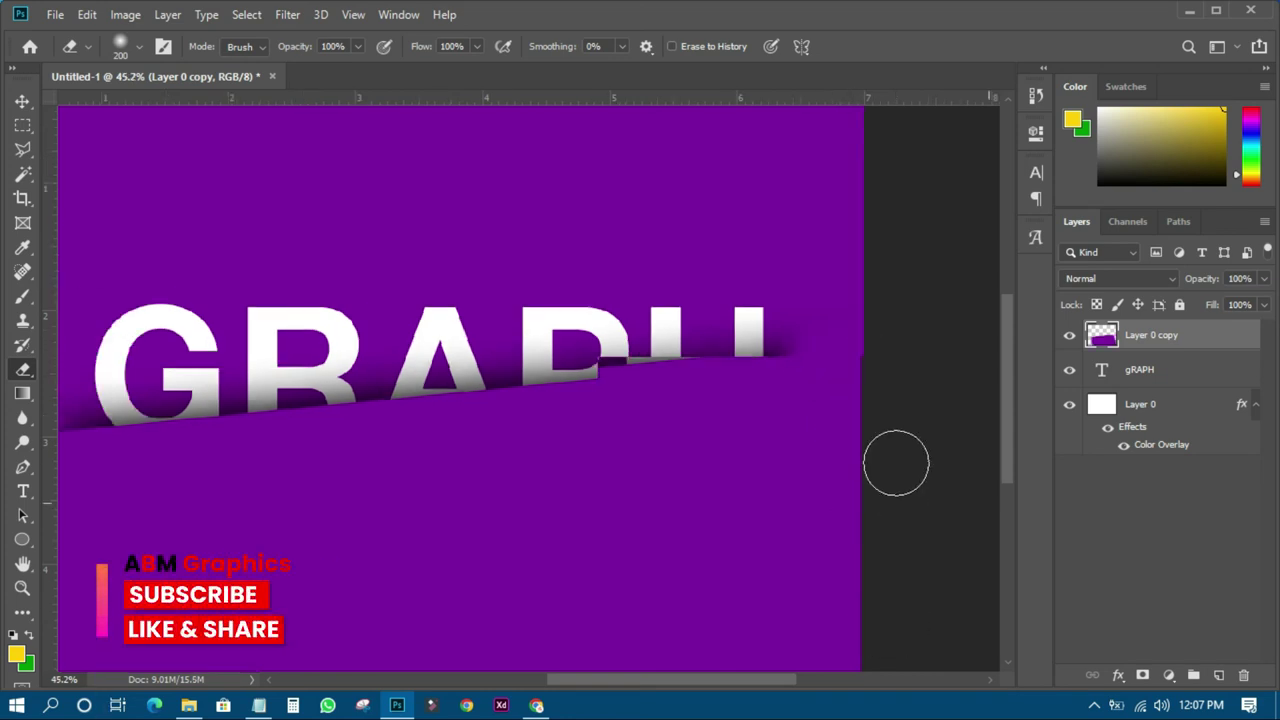
scroll(851, 480, down, 2)
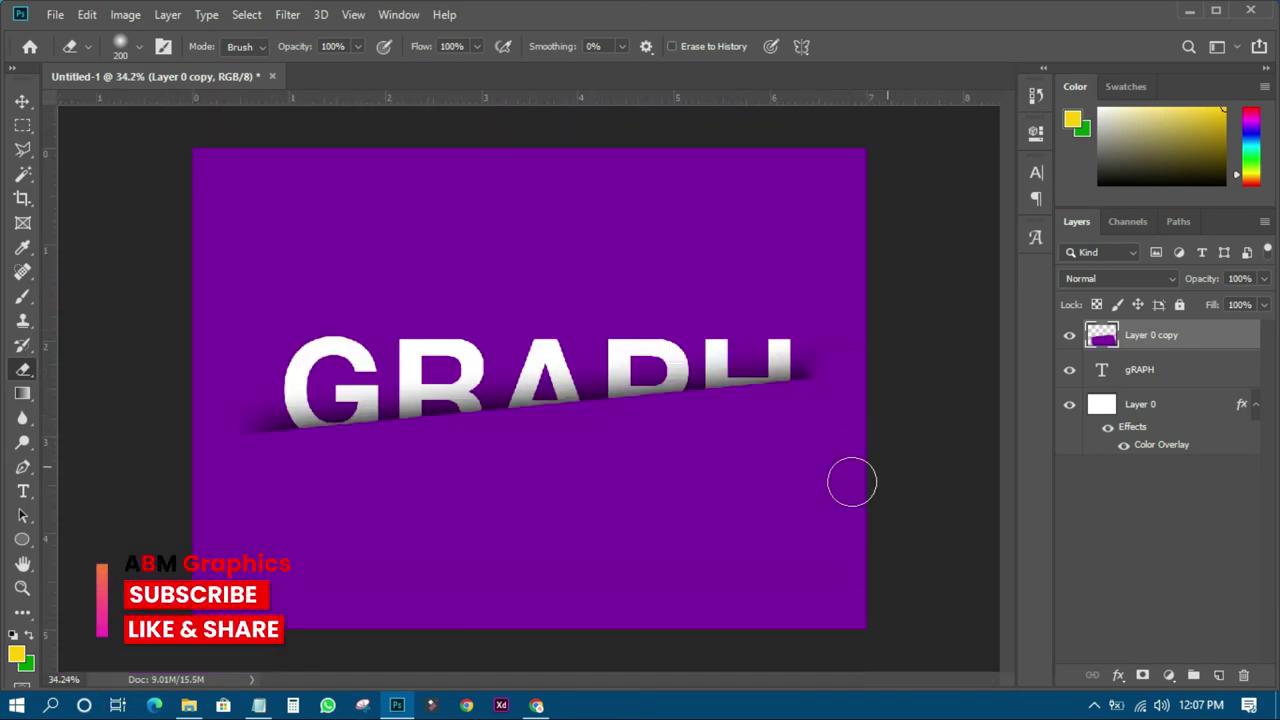
Set the GRAPH text's font size to 90 pt and shift the word slightly up and right along the paper cut.
click(22, 101)
click(154, 210)
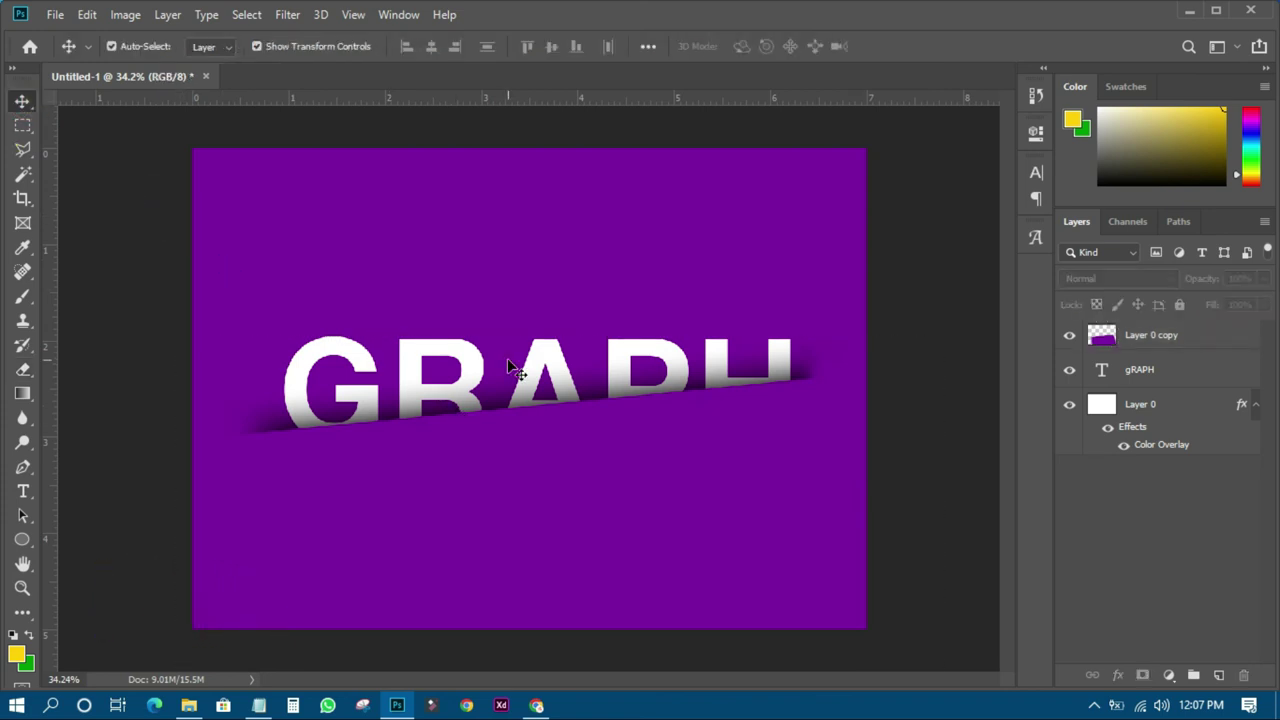
scroll(512, 452, down, 1)
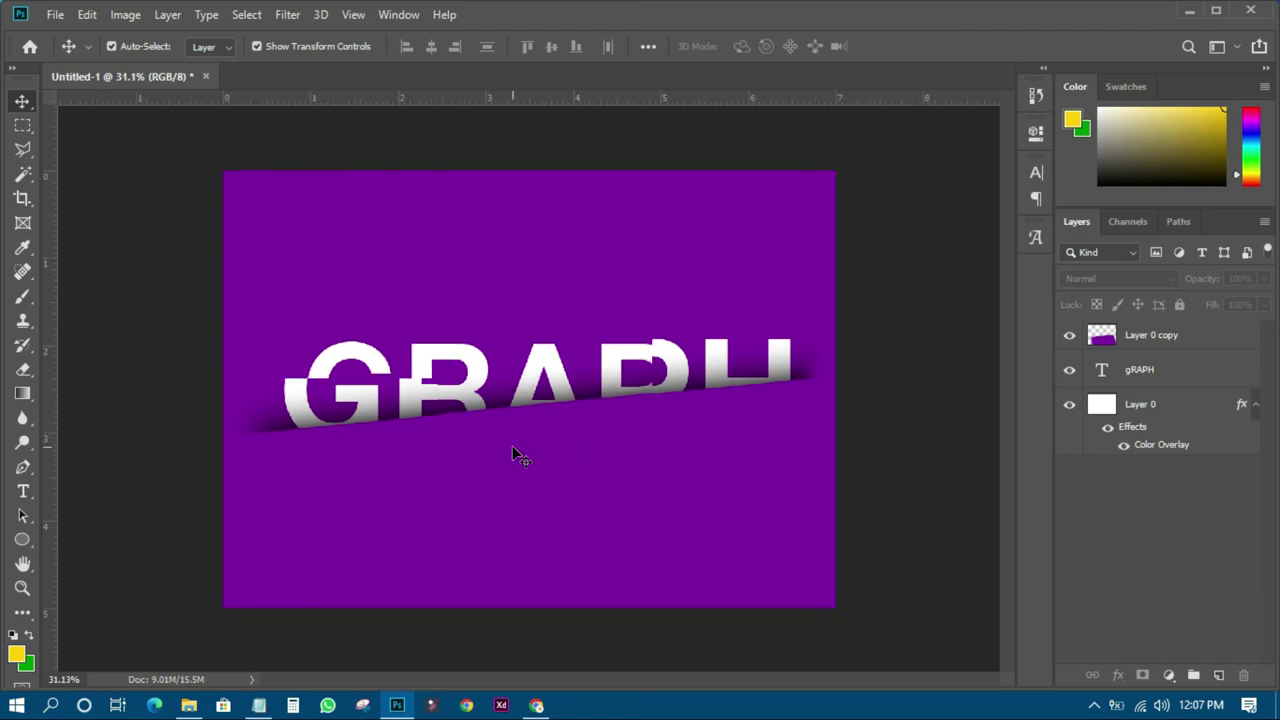
scroll(512, 452, down, 1)
scroll(514, 456, up, 2)
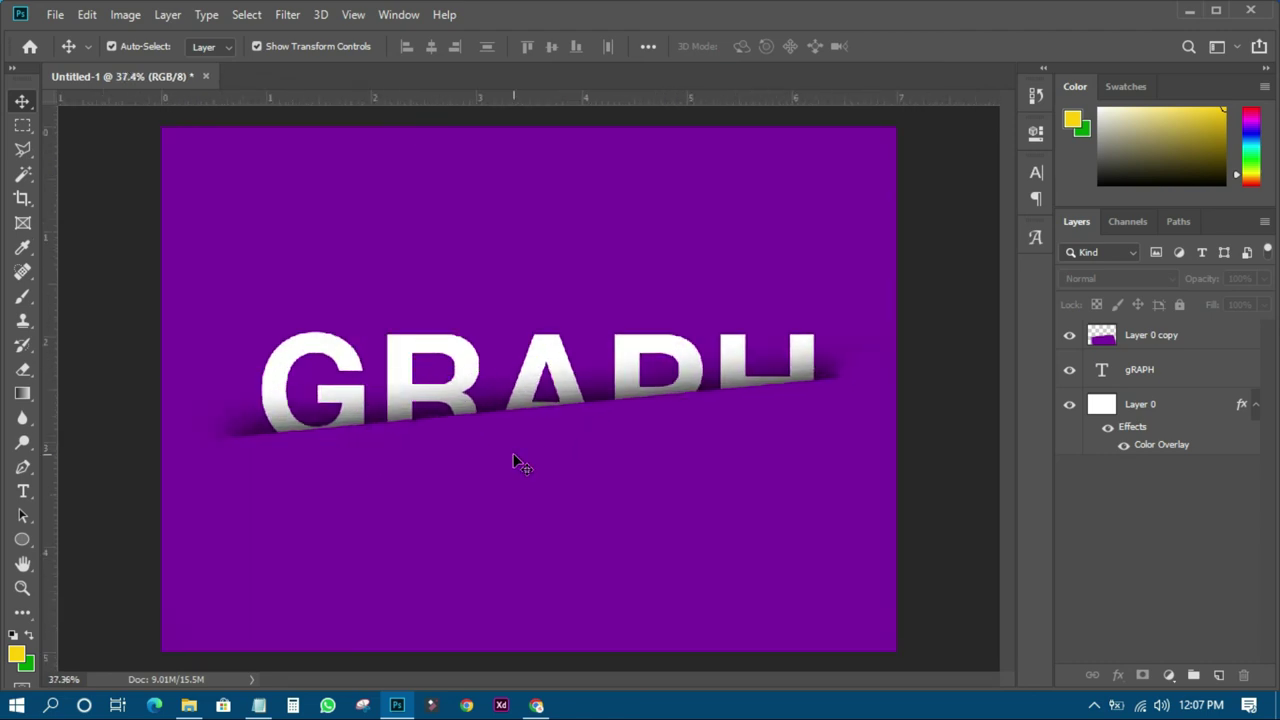
click(640, 355)
click(1036, 172)
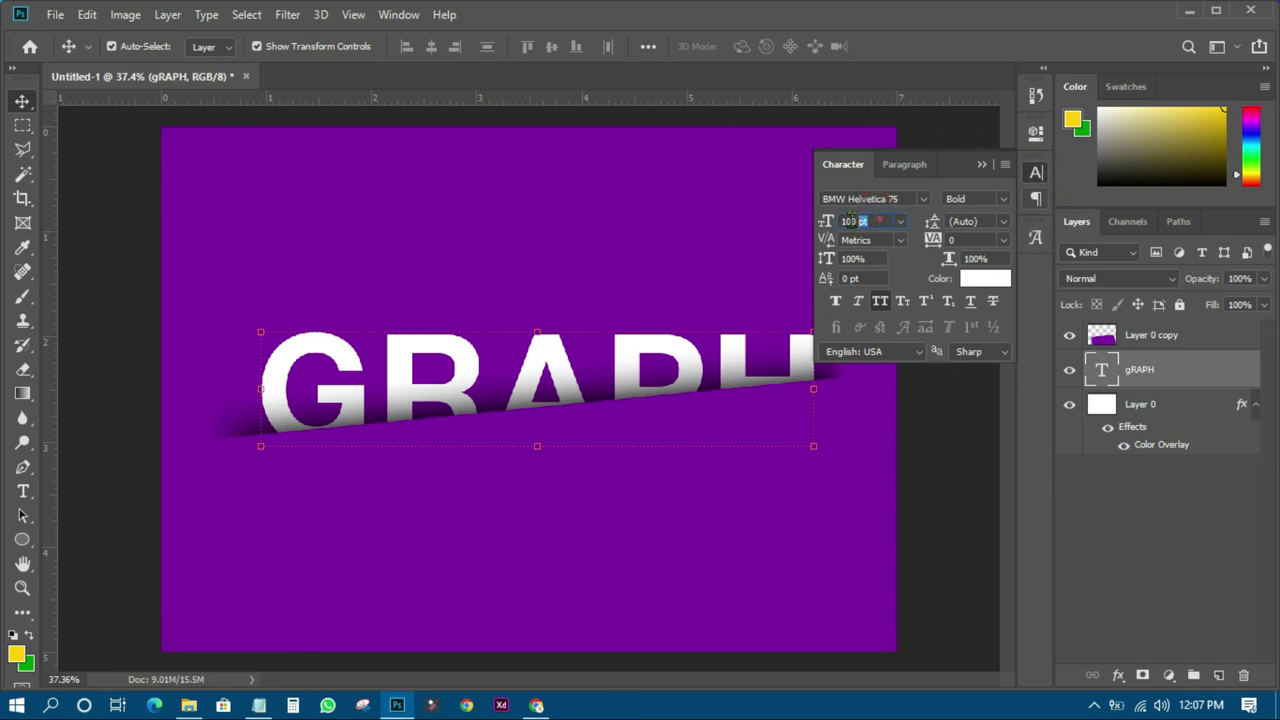
text(90)
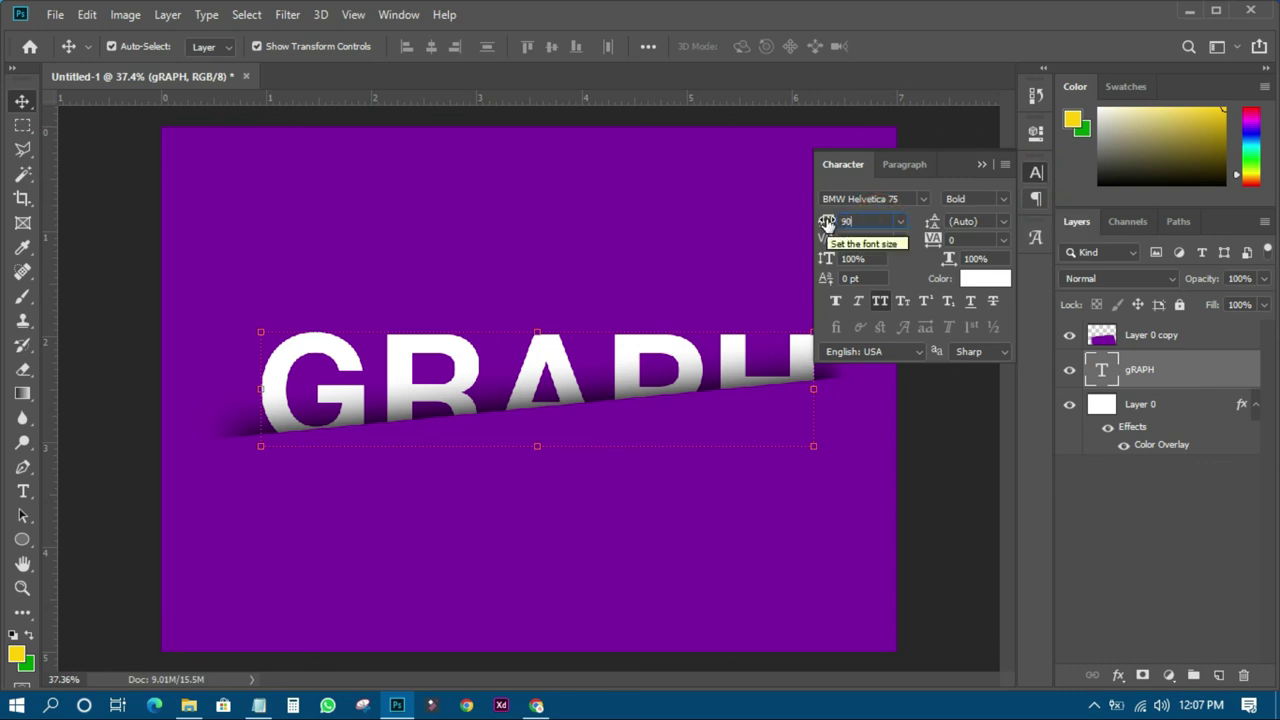
key(Return)
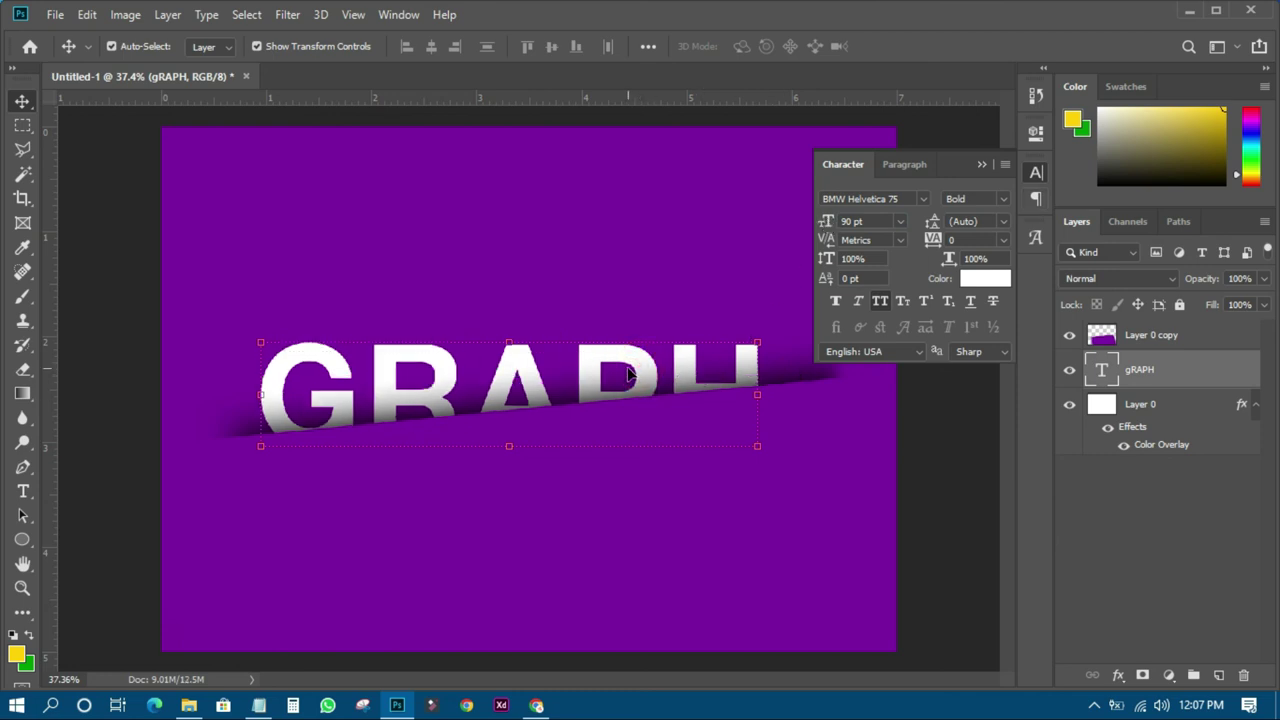
drag(624, 364, 637, 360)
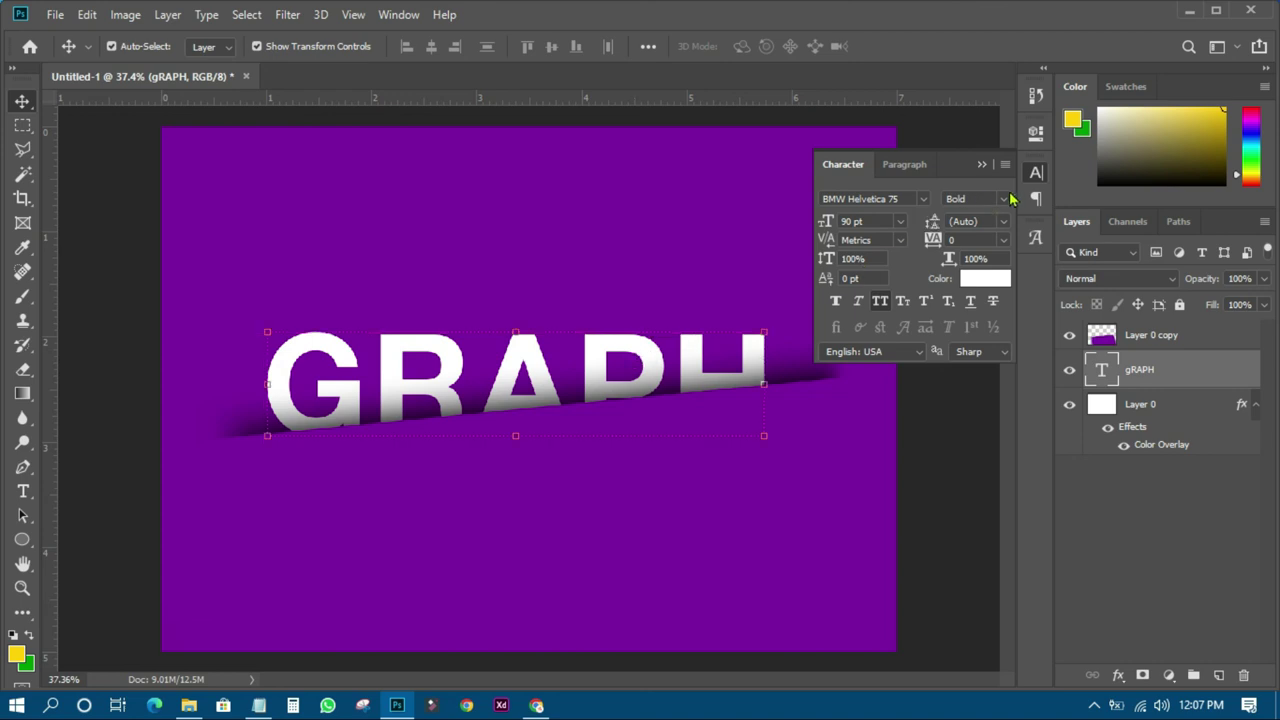
click(1035, 178)
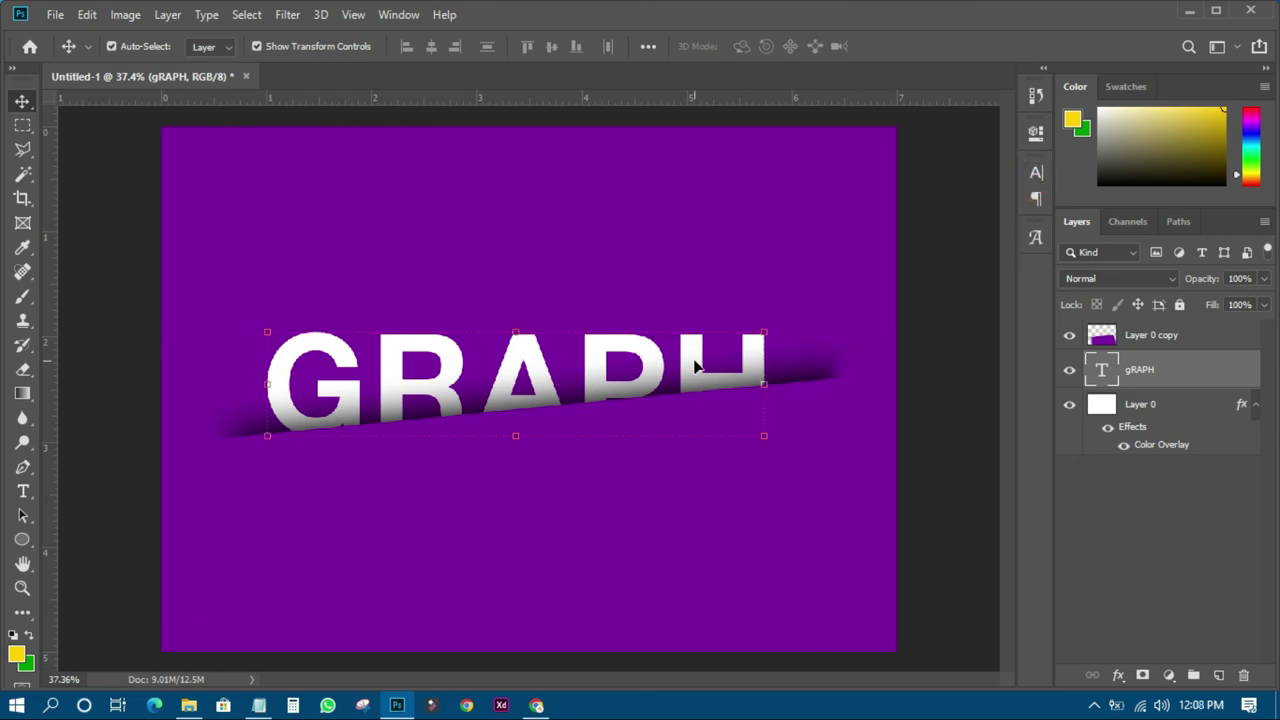
Rotate the GRAPH text by about -3.42° towards the slant of the cut, apply the transform and deselect the layer.
click(524, 333)
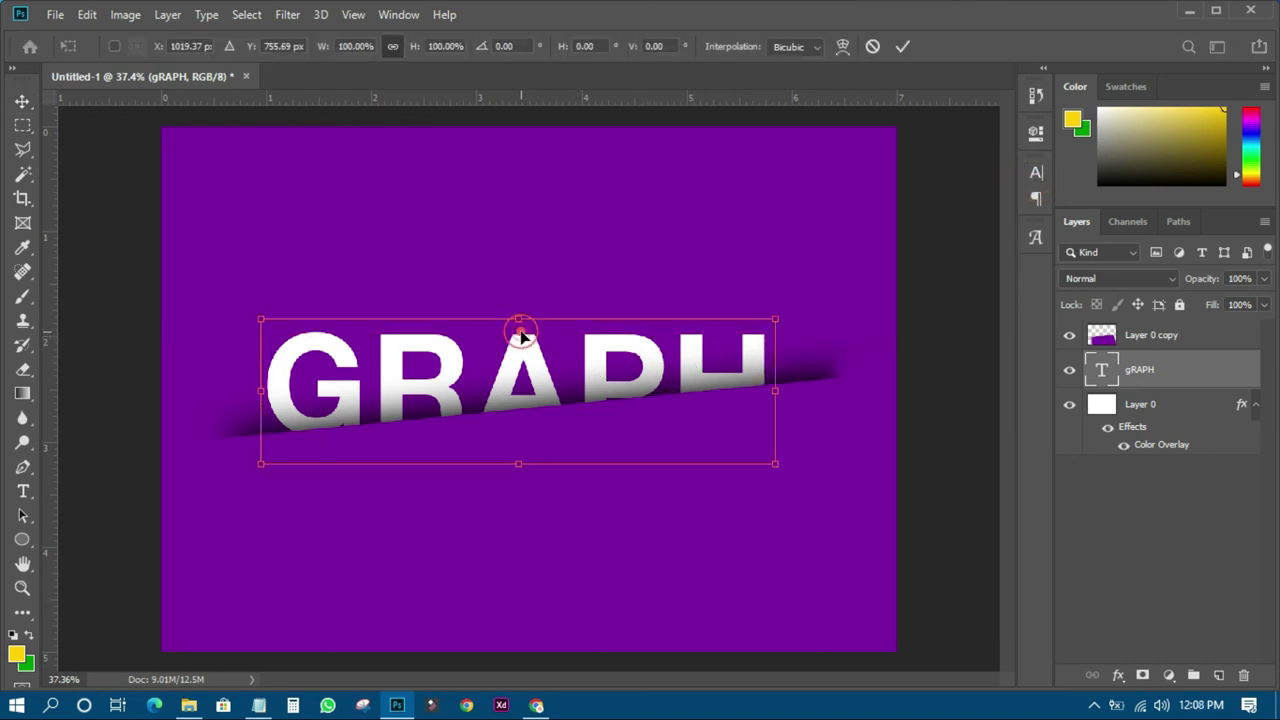
drag(803, 297, 794, 281)
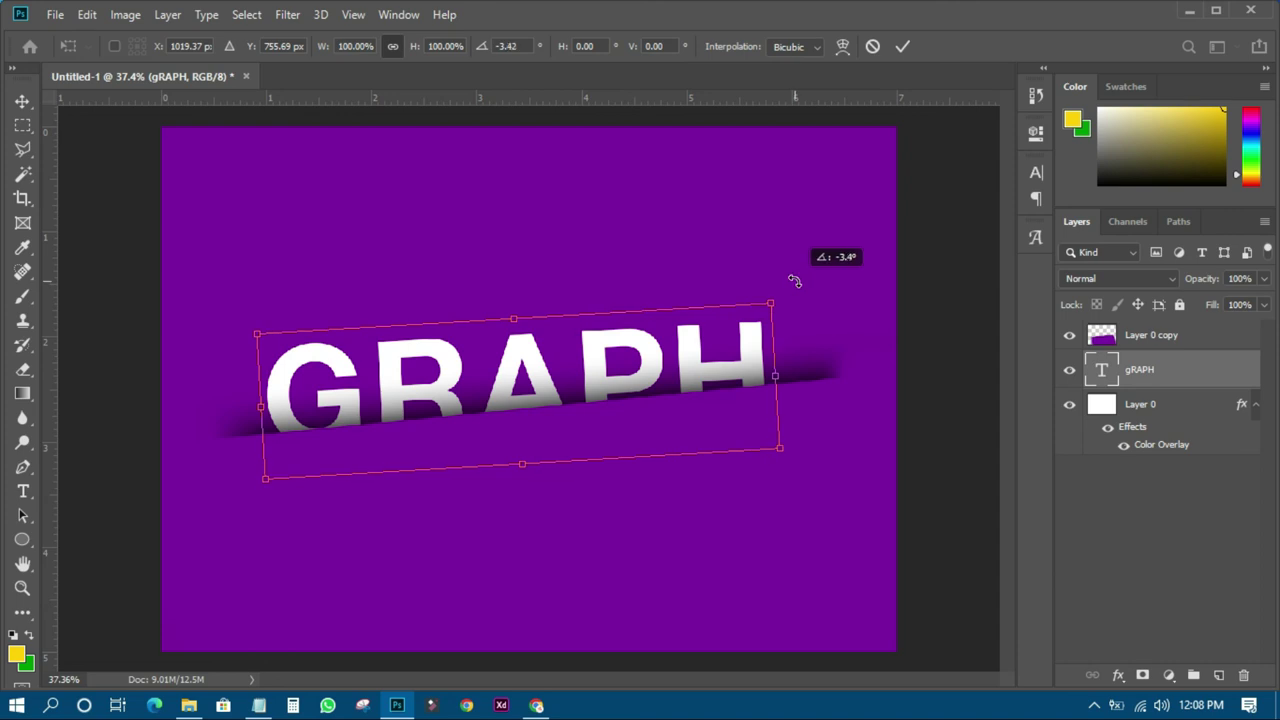
click(902, 46)
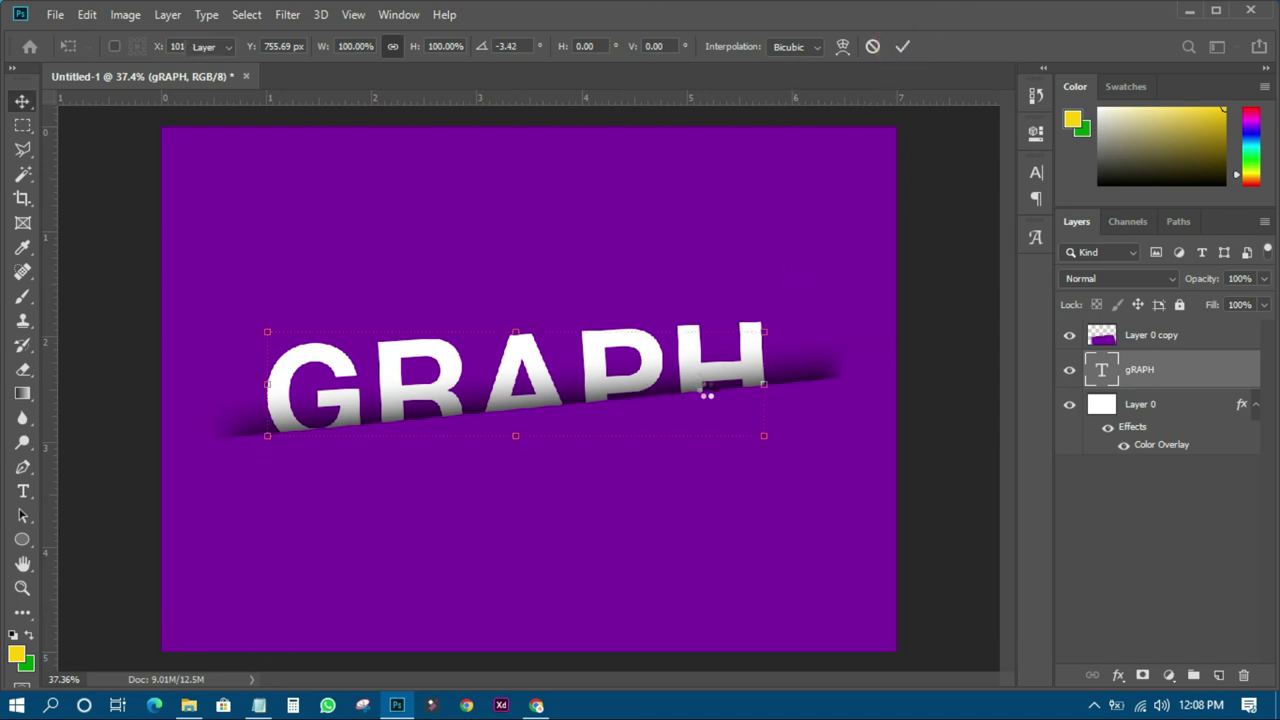
click(926, 340)
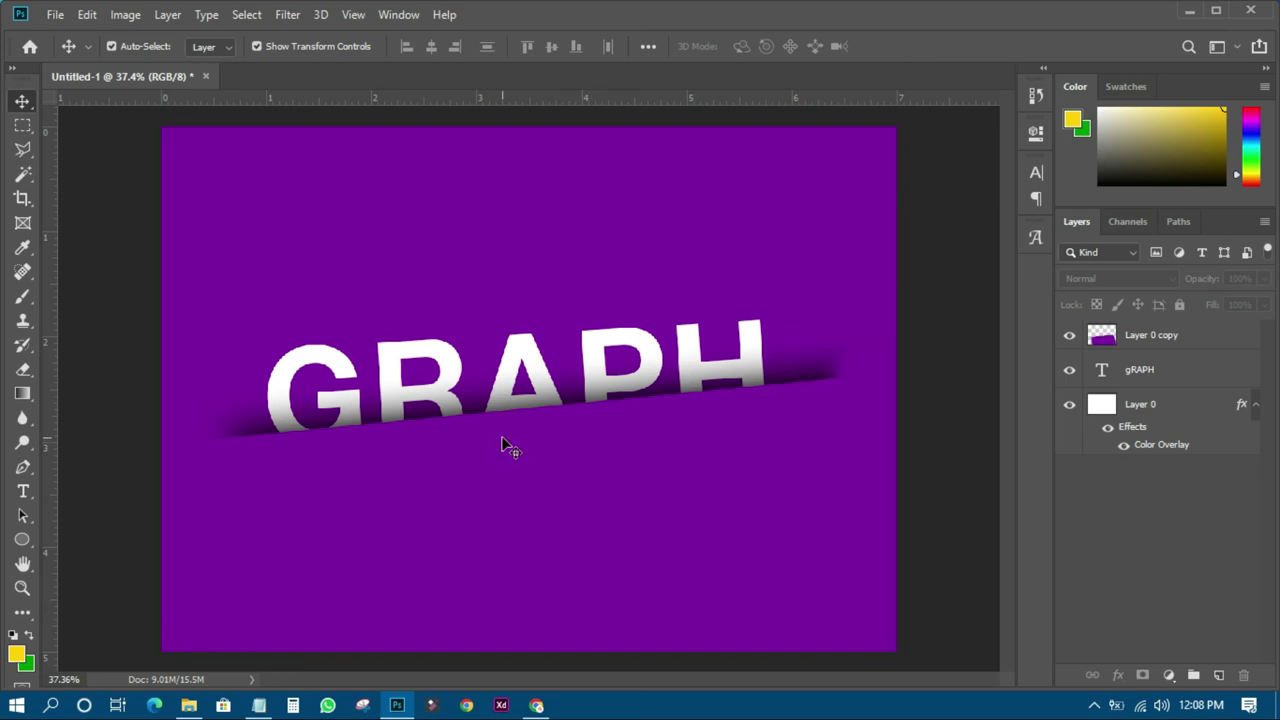
scroll(503, 441, down, 3)
scroll(503, 441, up, 4)
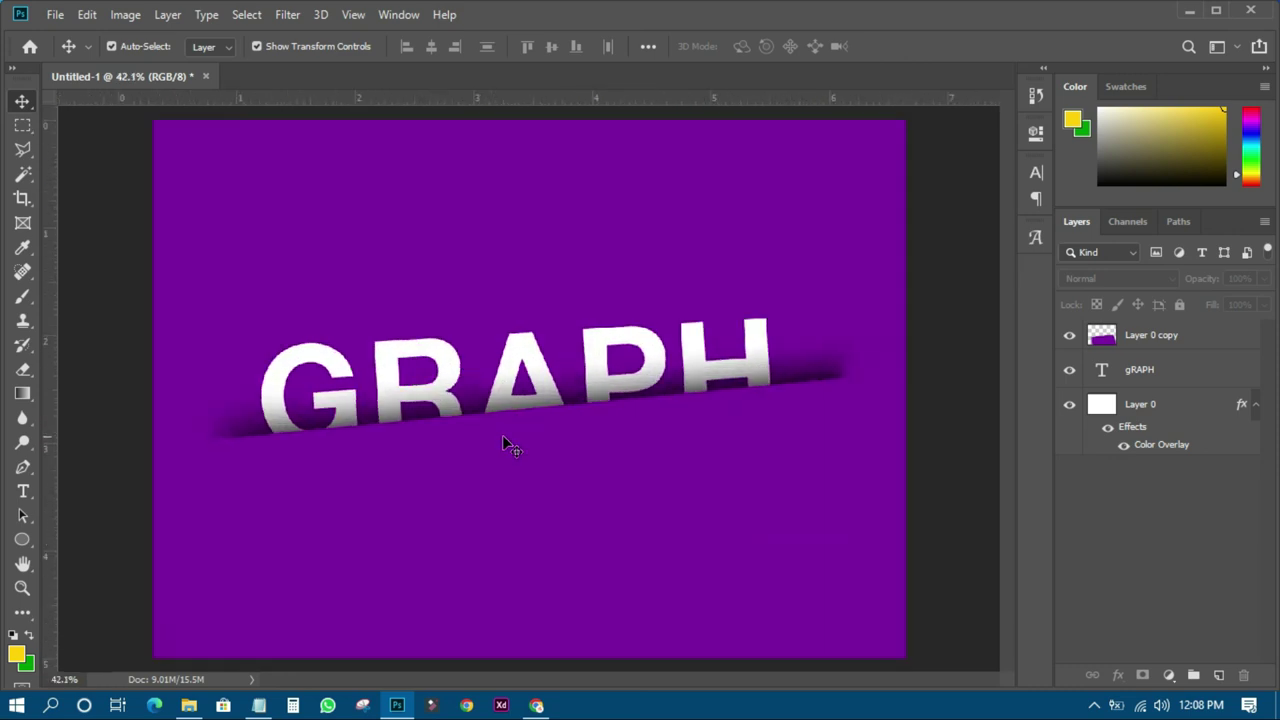
scroll(502, 437, up, 2)
scroll(502, 437, down, 4)
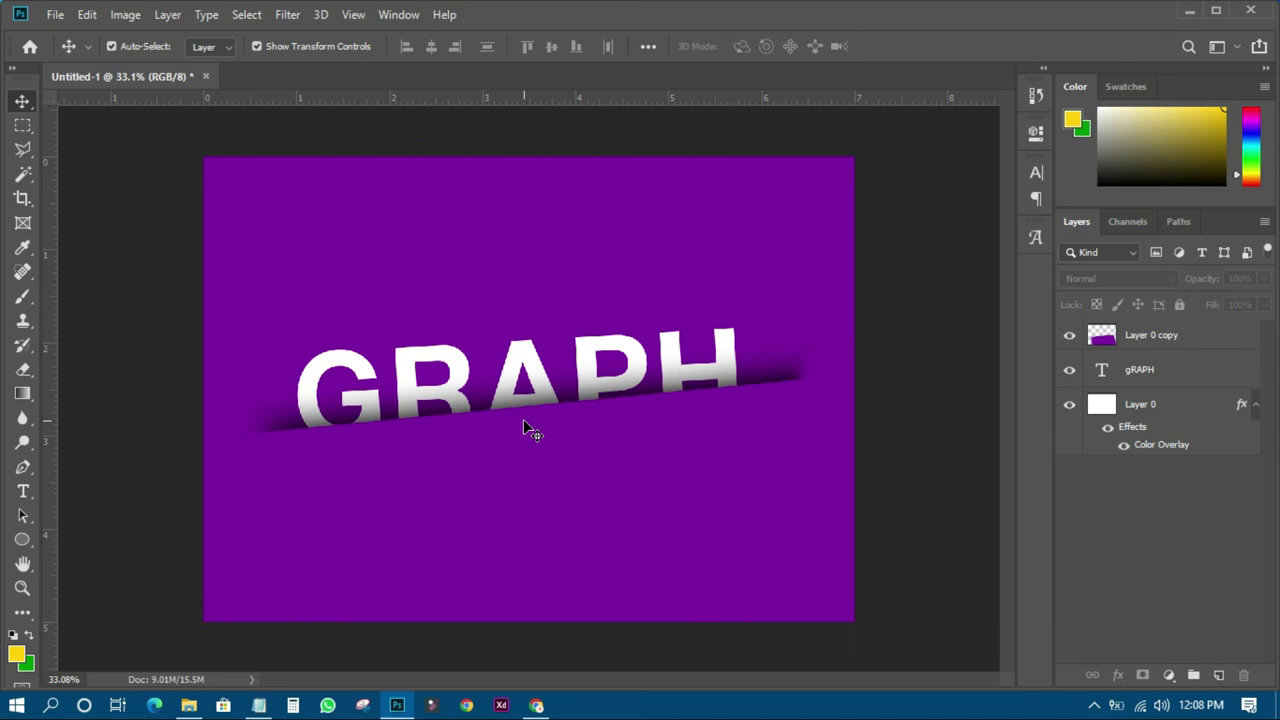
click(1094, 705)
right_click(1052, 637)
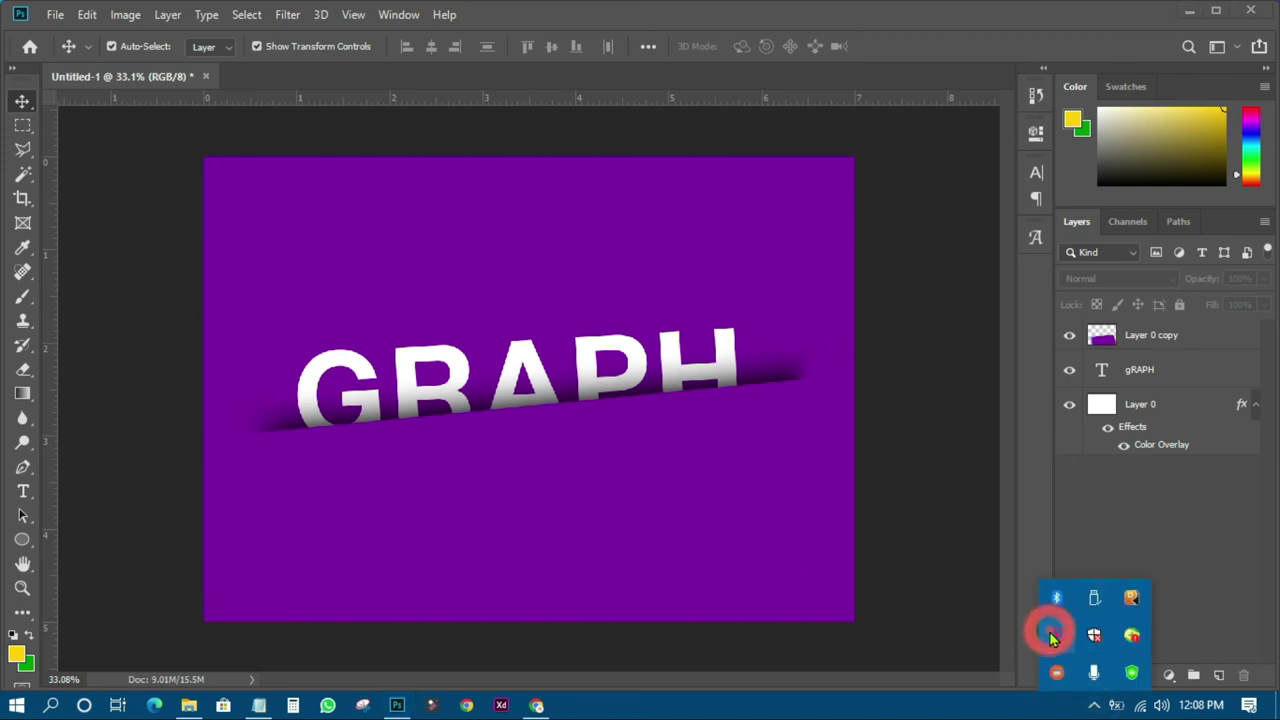